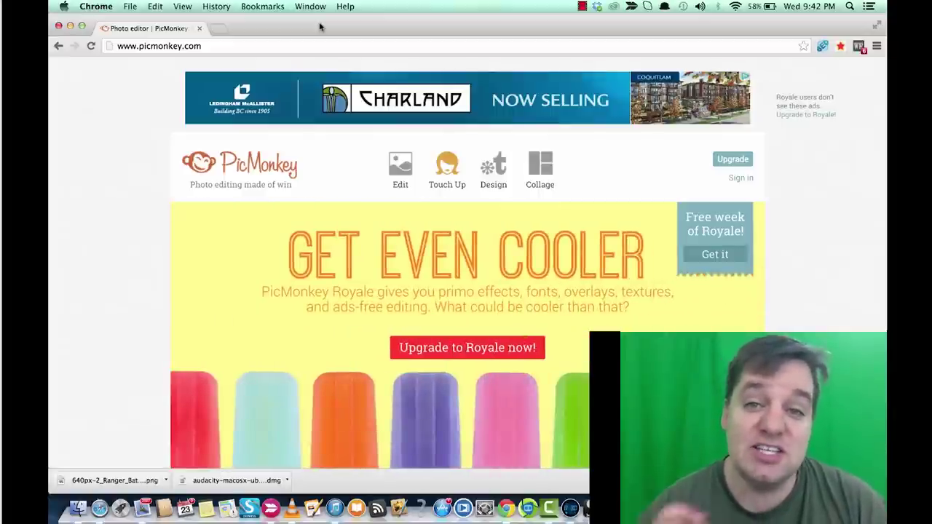
- Bring up PicMonkey's 'Choose a canvas for your design' size options
{"action": "left_click", "coordinate": [275, 45]}
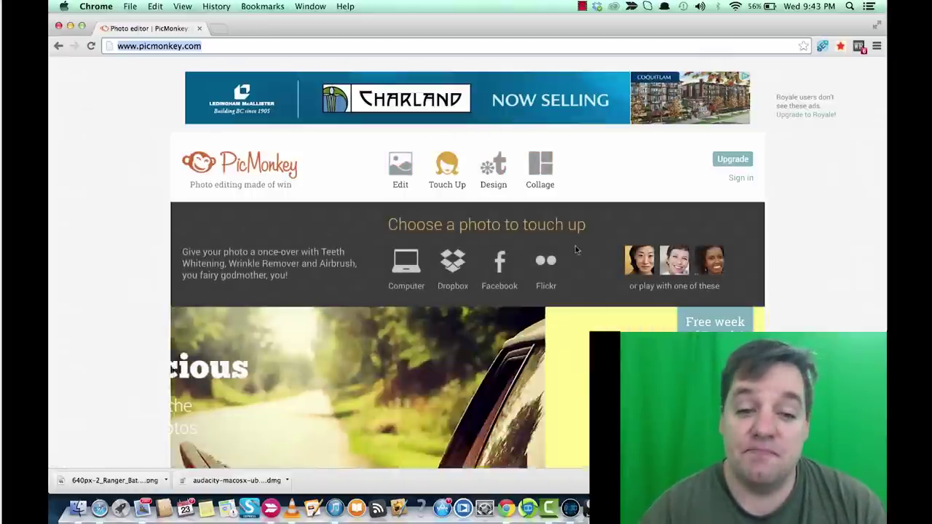
{"action": "mouse_move", "coordinate": [493, 171]}
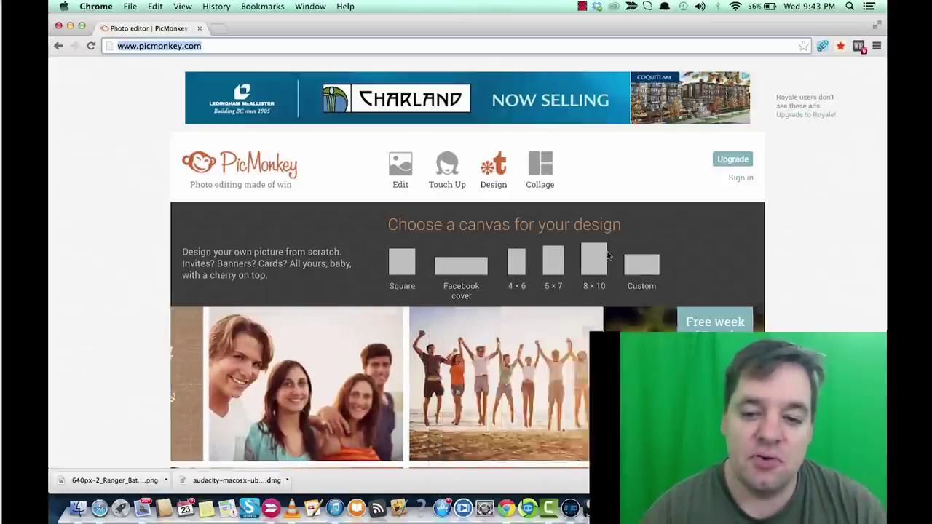
- Create a custom 2560 × 1440 pixel blank canvas
{"action": "left_click", "coordinate": [641, 264]}
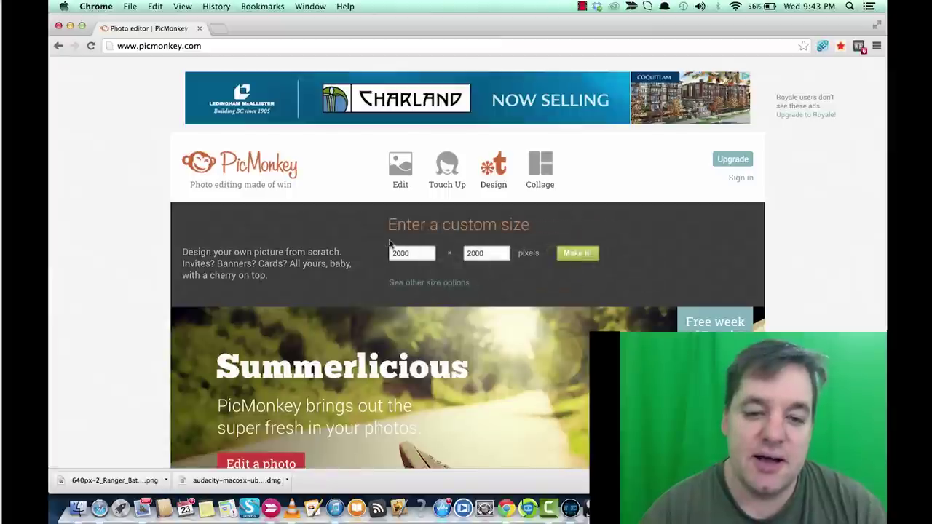
{"action": "left_click_drag", "start_coordinate": [409, 252], "coordinate": [369, 252]}
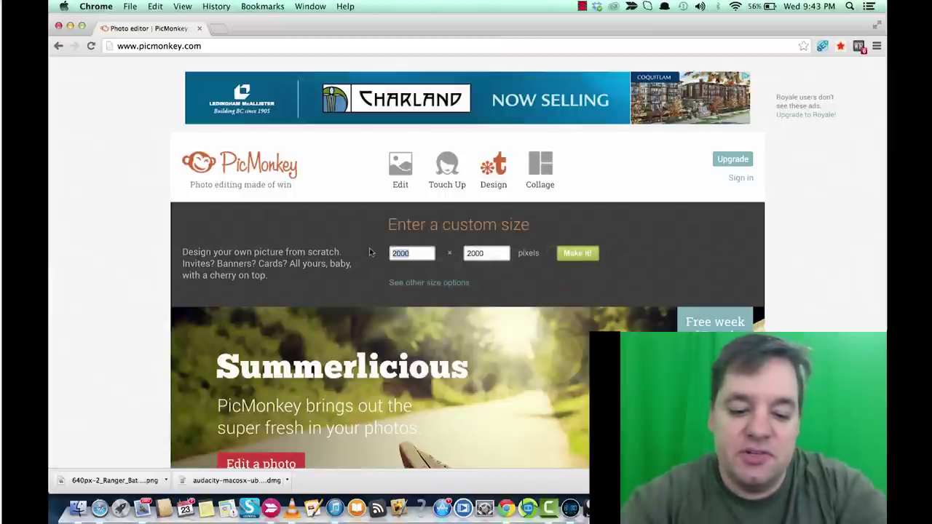
{"action": "type", "text": "2560"}
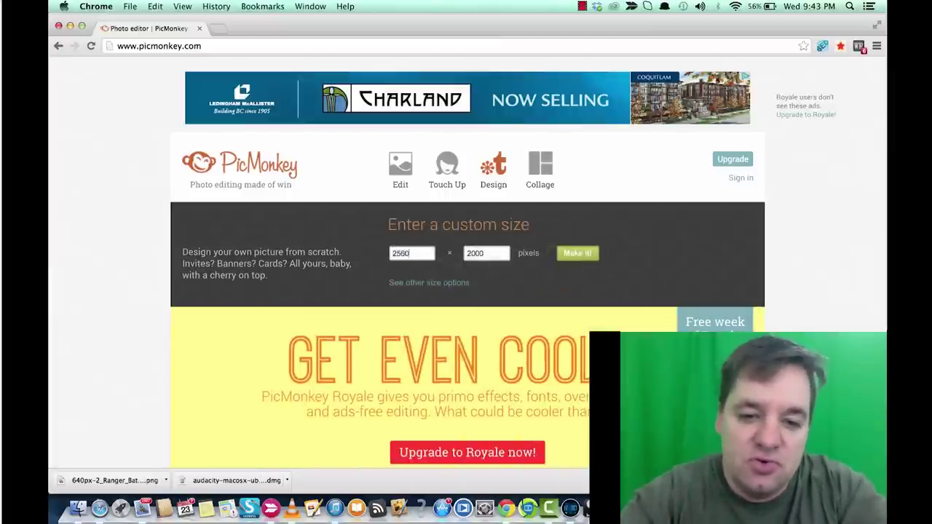
{"action": "key", "text": "Tab"}
{"action": "type", "text": "1440"}
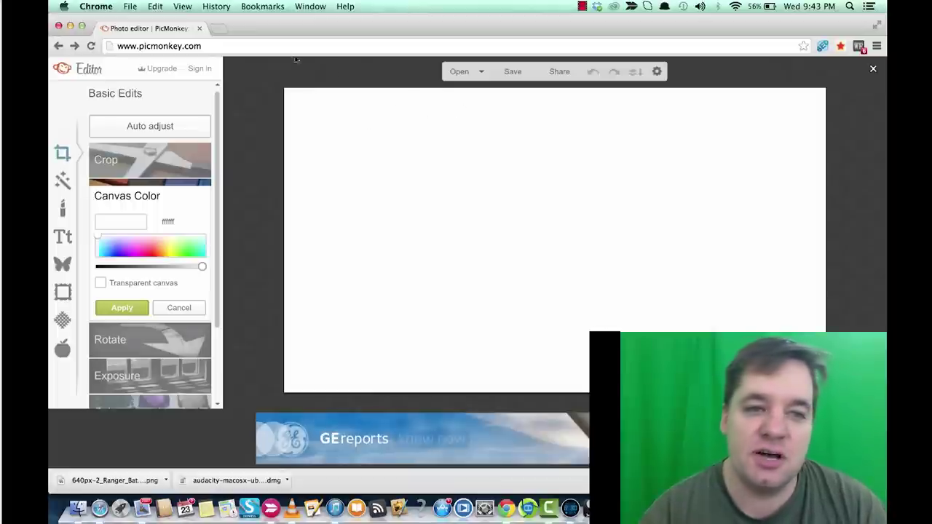
- Reload, return to PicMonkey via Google, and start a blank Facebook cover canvas
{"action": "left_click", "coordinate": [91, 45]}
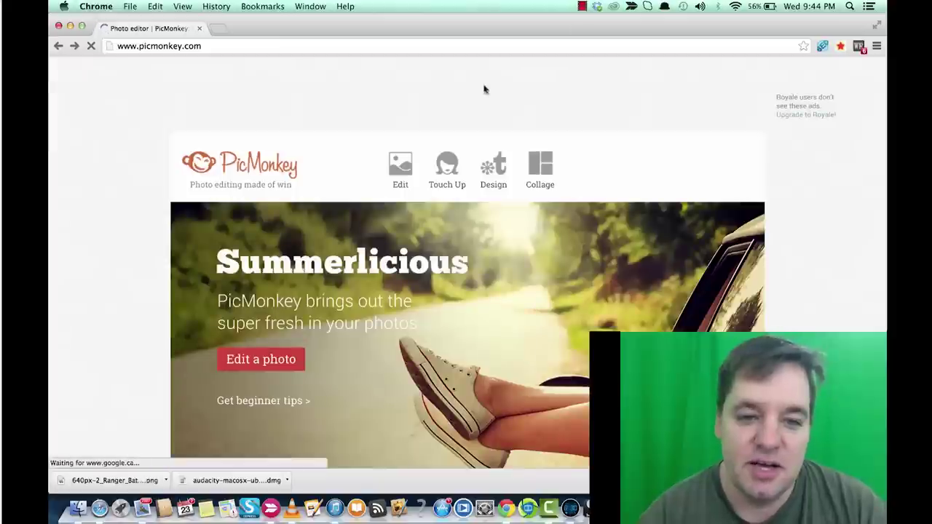
{"action": "left_click", "coordinate": [494, 167]}
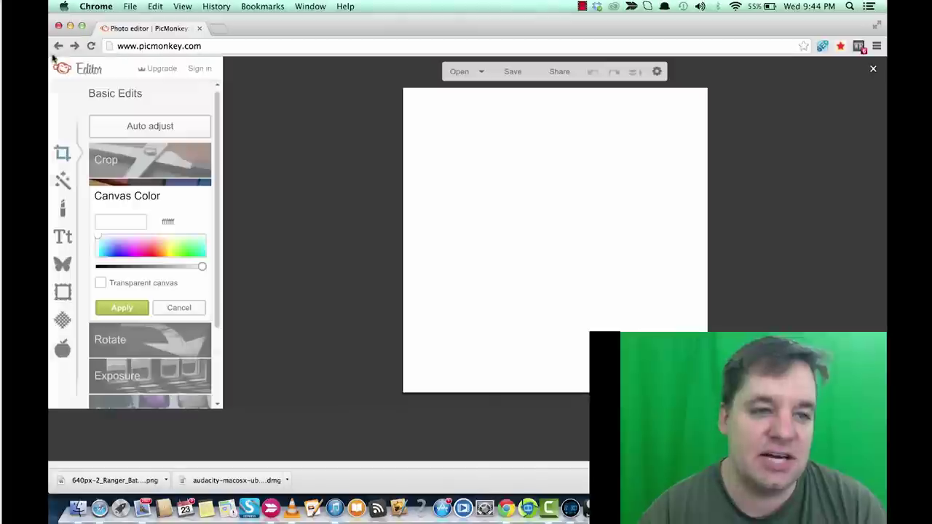
{"action": "left_click", "coordinate": [58, 45]}
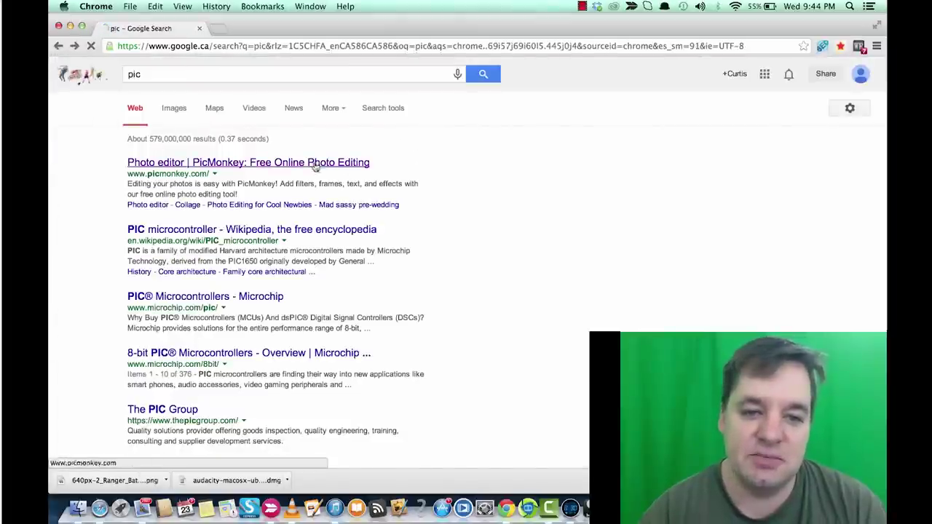
{"action": "left_click", "coordinate": [321, 162]}
{"action": "left_click", "coordinate": [494, 160]}
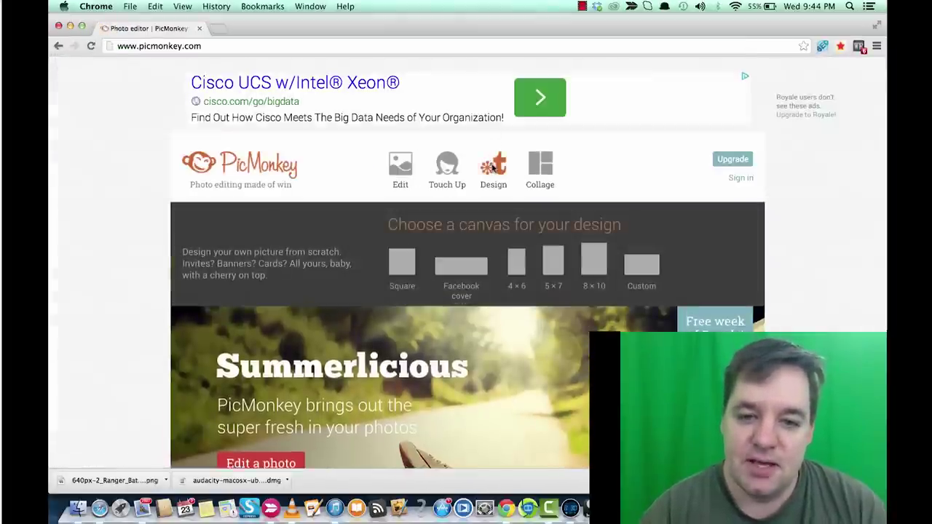
{"action": "left_click", "coordinate": [458, 267]}
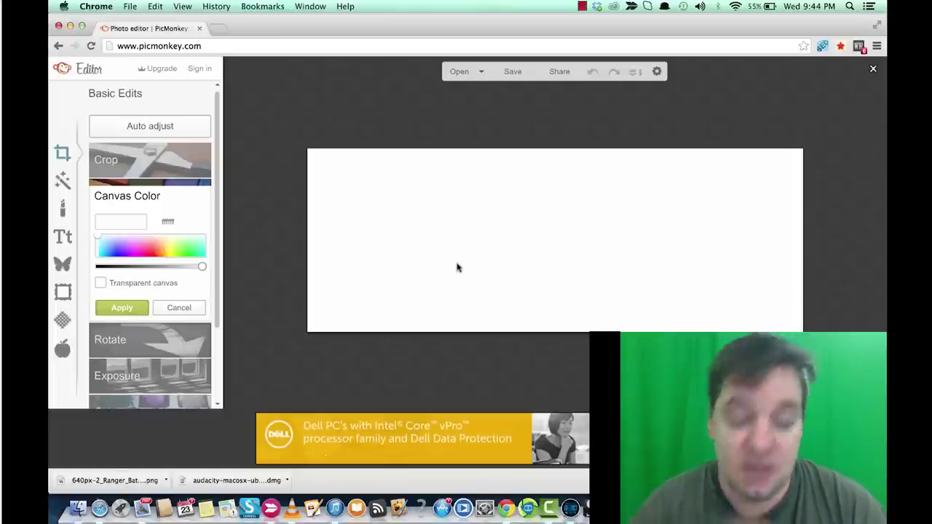
- Go to facebook.com in a new tab and log in
{"action": "left_click", "coordinate": [222, 31]}
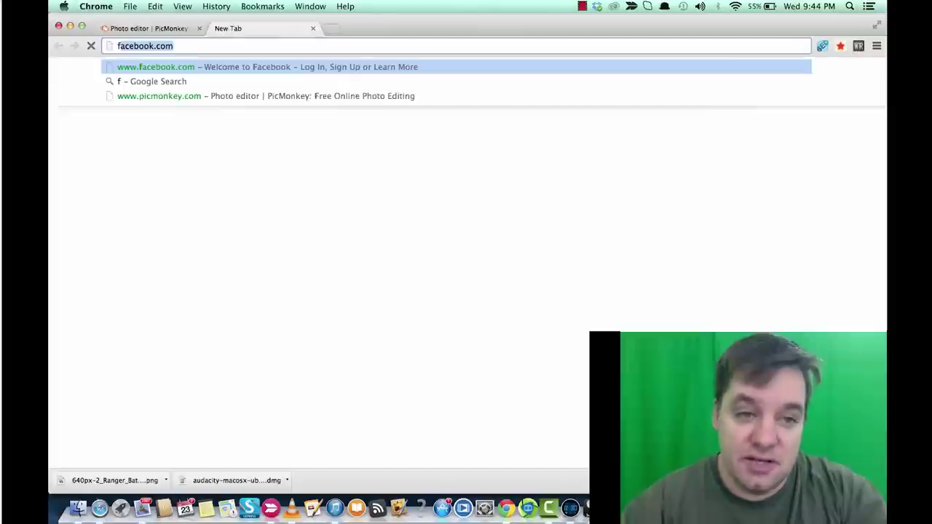
{"action": "key", "text": "Return"}
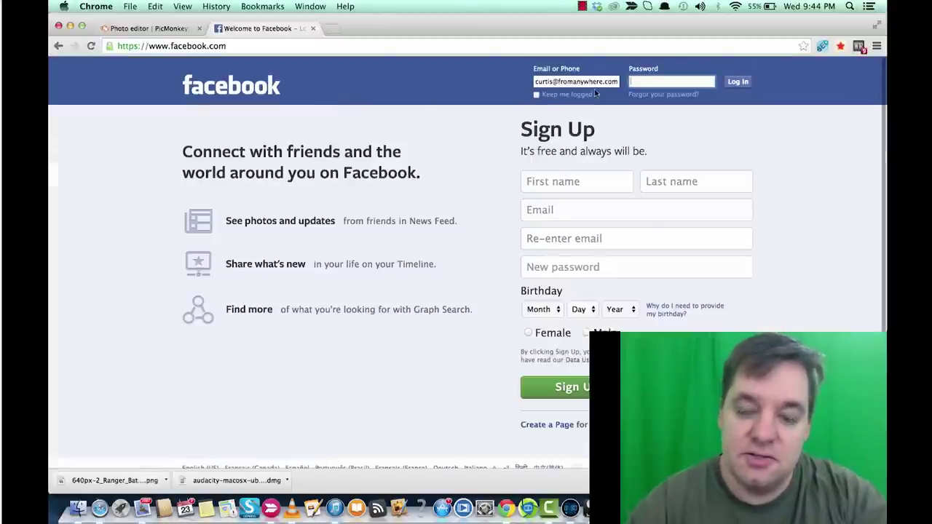
{"action": "key", "text": "Return"}
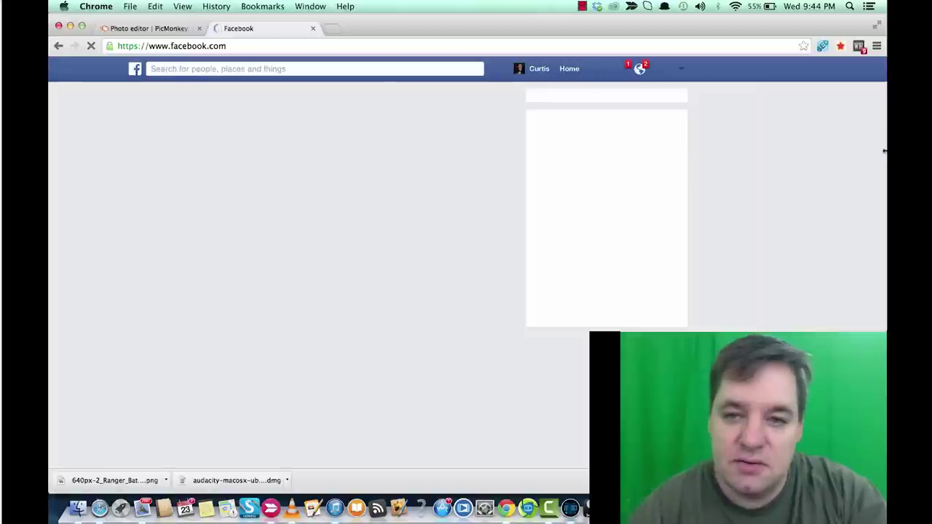
- Switch to the Big C page and view, then close, its Change Cover options
{"action": "left_click", "coordinate": [681, 68]}
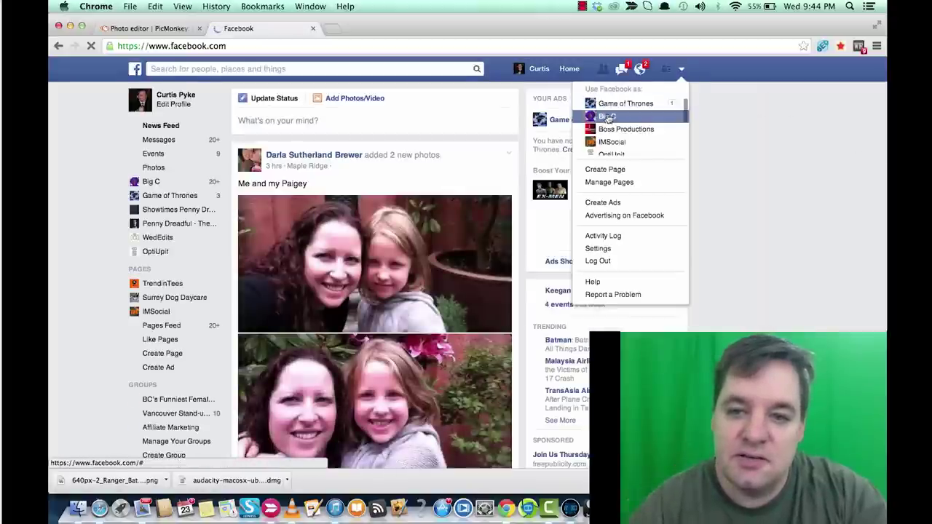
{"action": "left_click", "coordinate": [608, 116]}
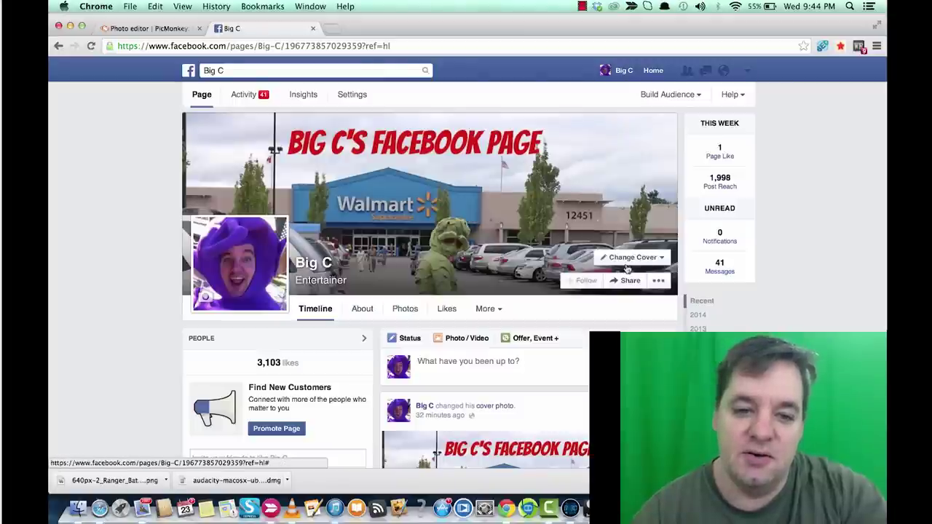
{"action": "left_click", "coordinate": [646, 261]}
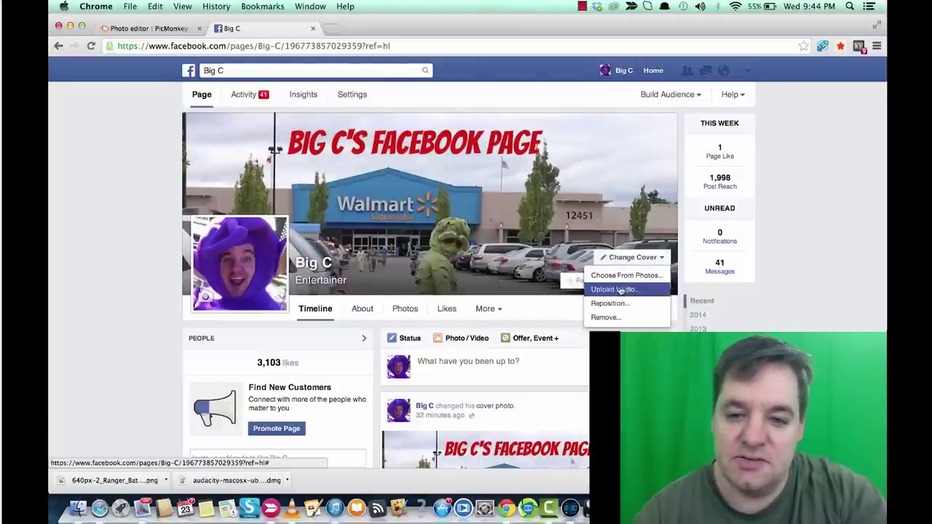
{"action": "left_click", "coordinate": [129, 163]}
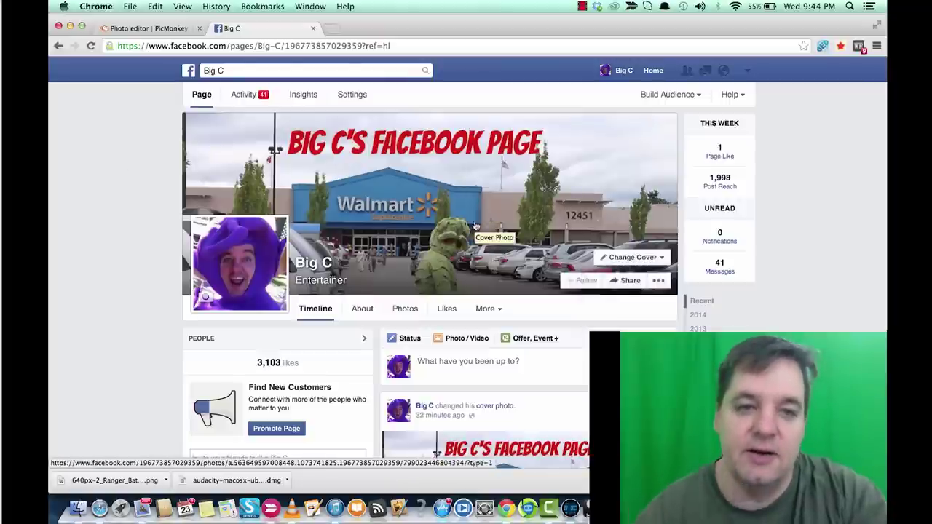
- Return to the PicMonkey cover canvas, checking Resize and cancelling Crop without changes
{"action": "left_click", "coordinate": [146, 27]}
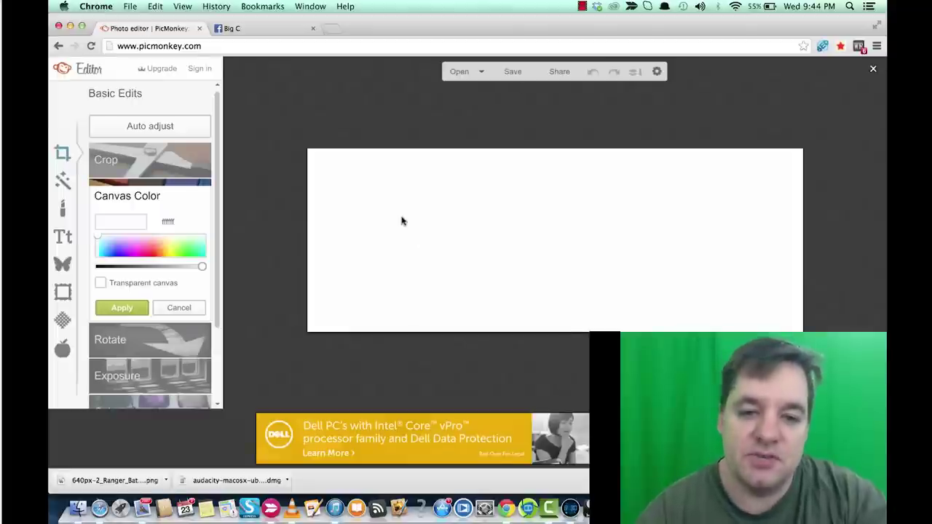
{"action": "scroll", "coordinate": [175, 301], "scroll_direction": "down", "scroll_amount": 3}
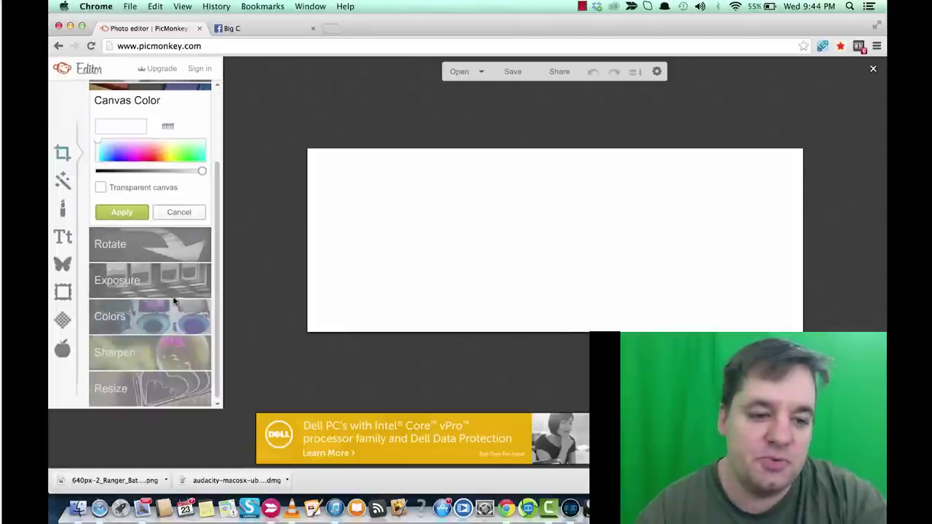
{"action": "left_click", "coordinate": [169, 405]}
{"action": "scroll", "coordinate": [182, 284], "scroll_direction": "up", "scroll_amount": 3}
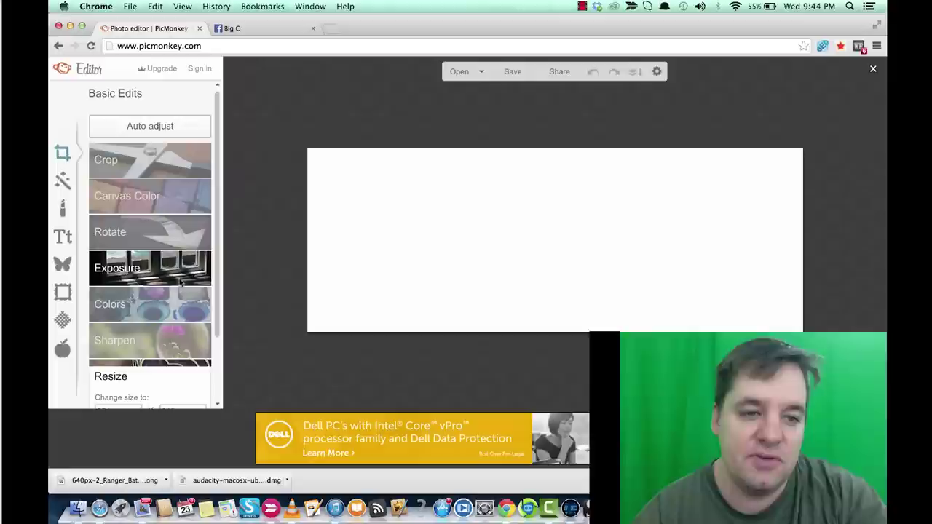
{"action": "left_click", "coordinate": [164, 160]}
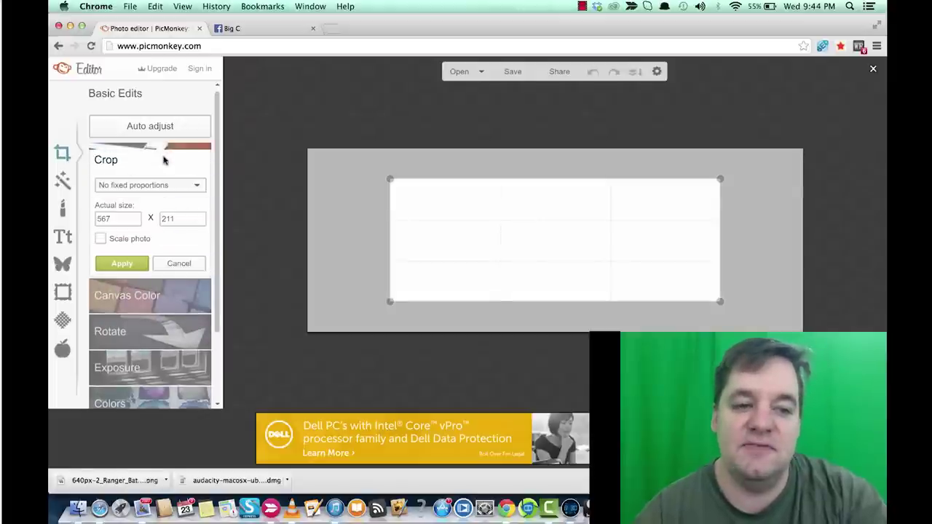
{"action": "left_click", "coordinate": [181, 263]}
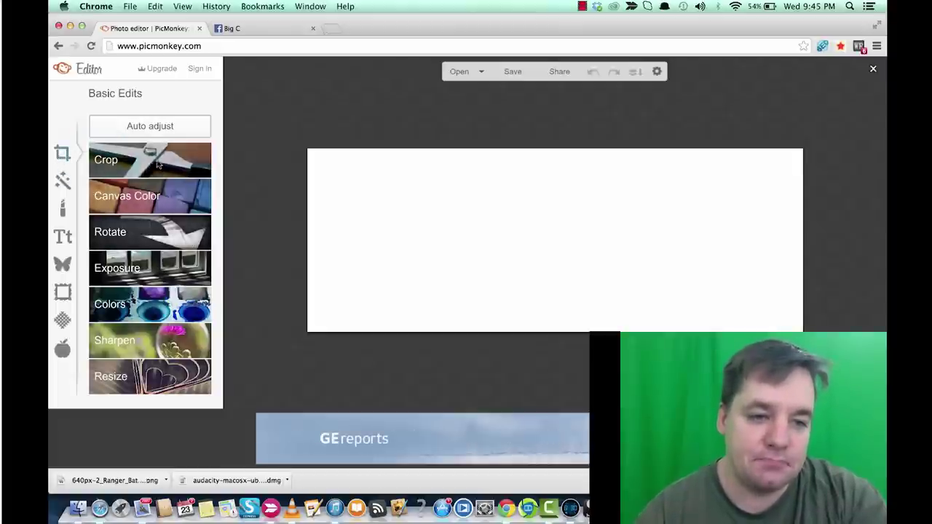
- Preview background colours, toggle transparency off again, and apply a solid white canvas
{"action": "left_click", "coordinate": [156, 195]}
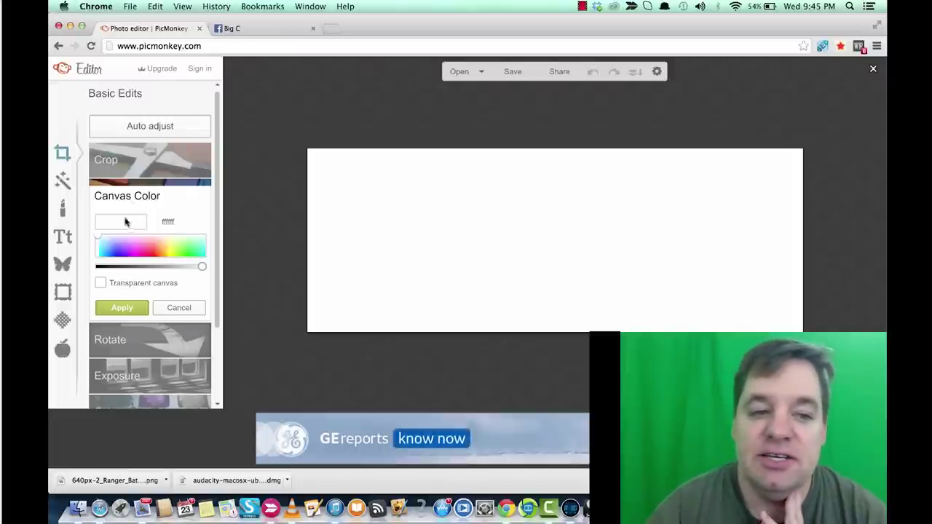
{"action": "mouse_move", "coordinate": [105, 237]}
{"action": "left_mouse_down"}
{"action": "mouse_move", "coordinate": [206, 268]}
{"action": "mouse_move", "coordinate": [99, 238]}
{"action": "left_mouse_up"}
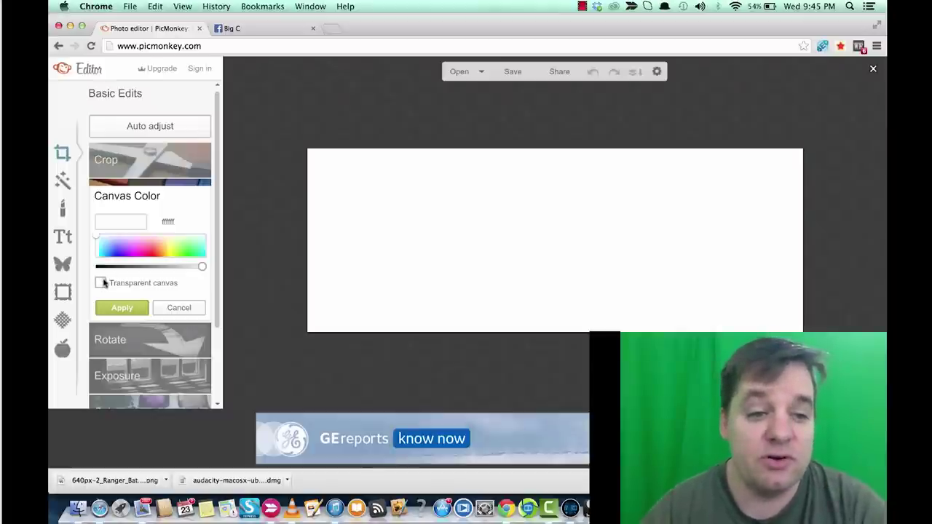
{"action": "left_click", "coordinate": [101, 283]}
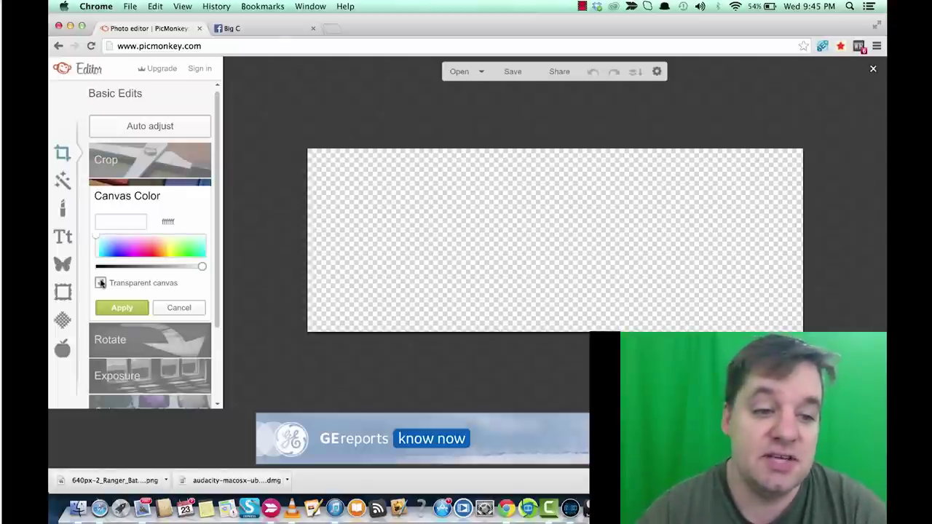
{"action": "left_click", "coordinate": [101, 283]}
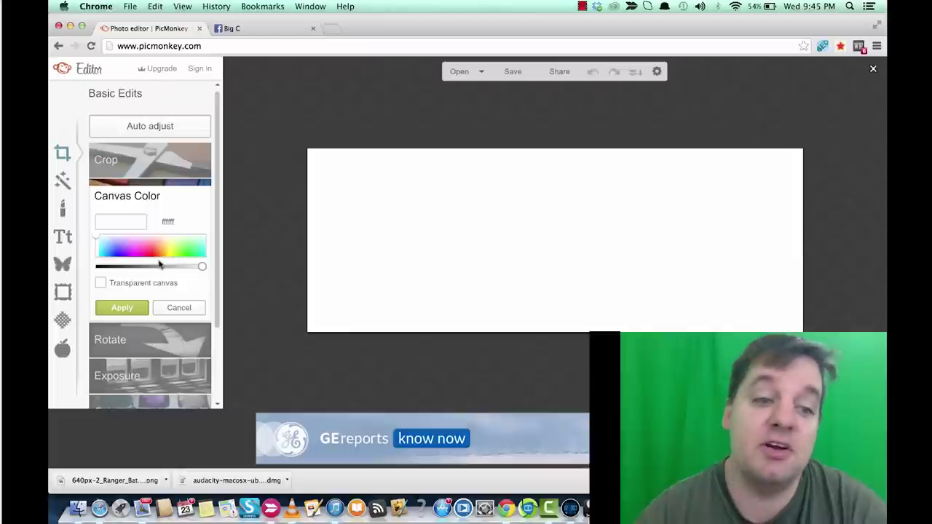
{"action": "left_click", "coordinate": [124, 309]}
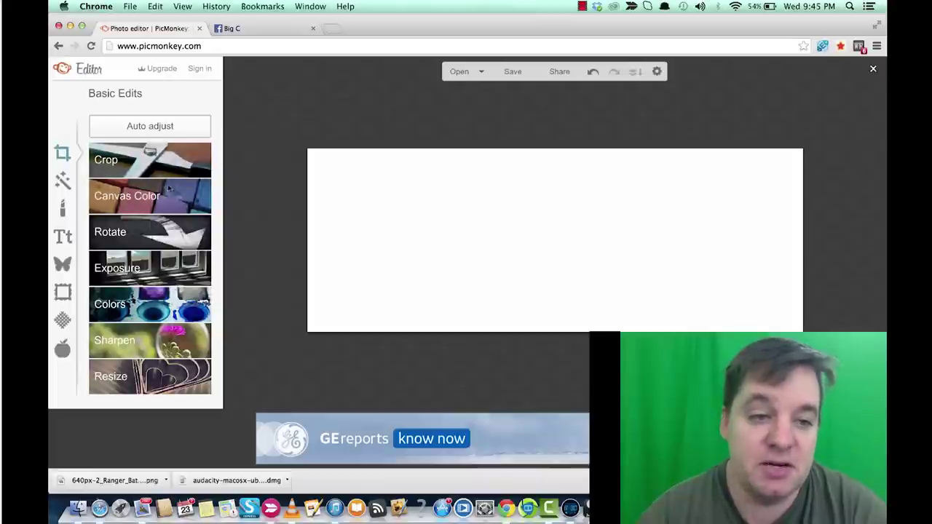
- Preview the Intrepid, Dusk and Cross Process effects, discarding them all
{"action": "left_click", "coordinate": [62, 179]}
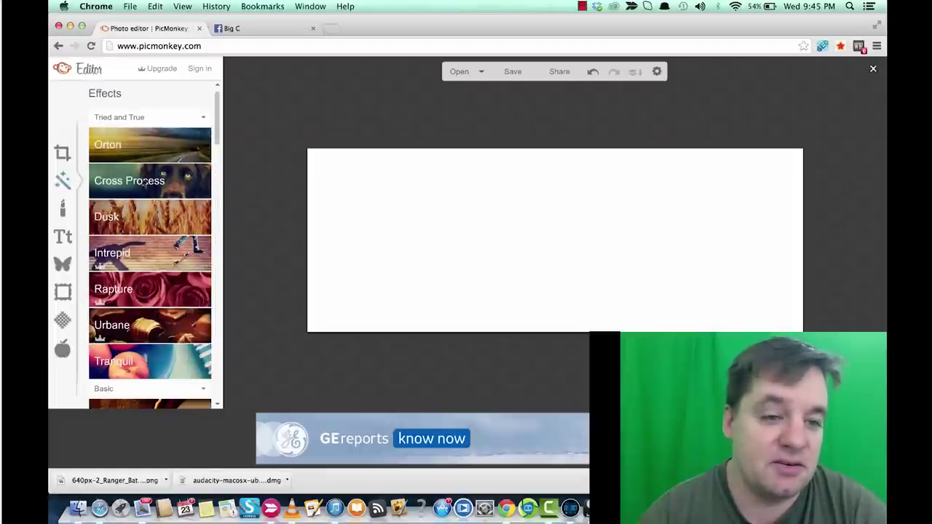
{"action": "left_click", "coordinate": [128, 255]}
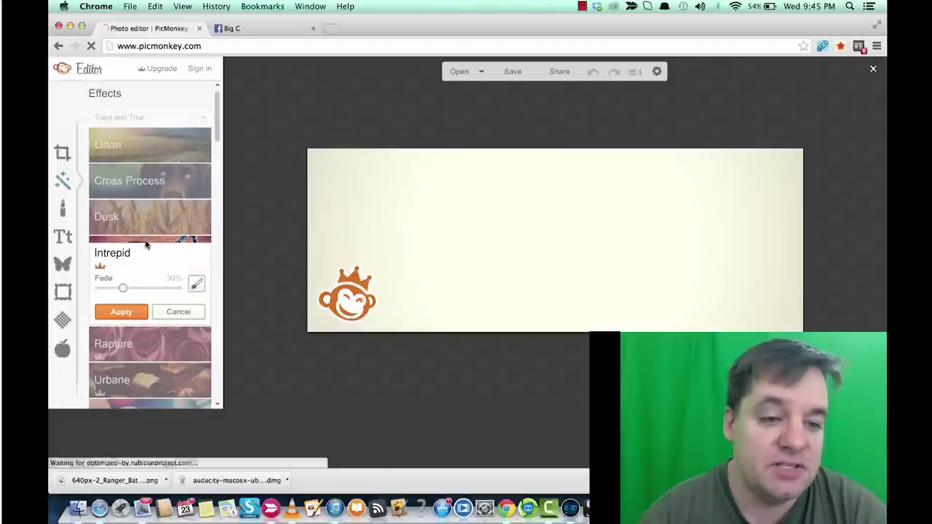
{"action": "left_click", "coordinate": [146, 248]}
{"action": "left_click", "coordinate": [171, 215]}
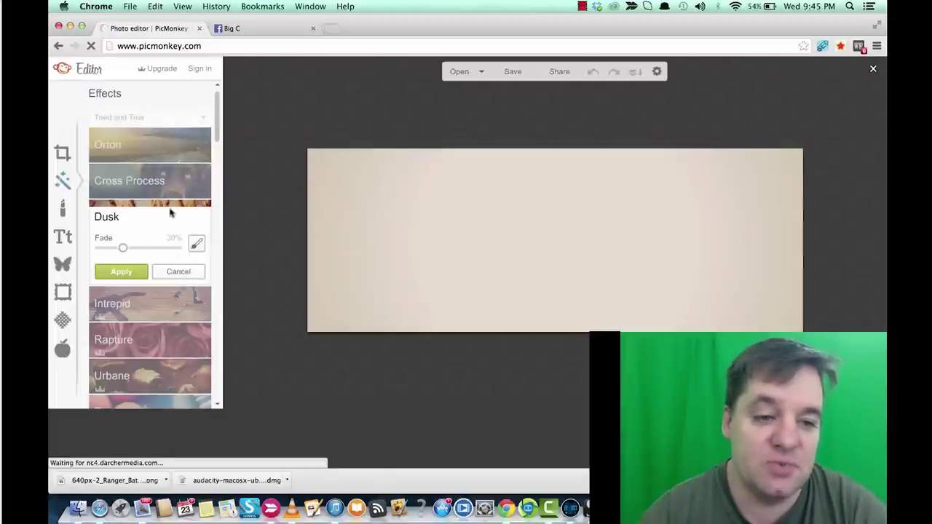
{"action": "left_click", "coordinate": [177, 185]}
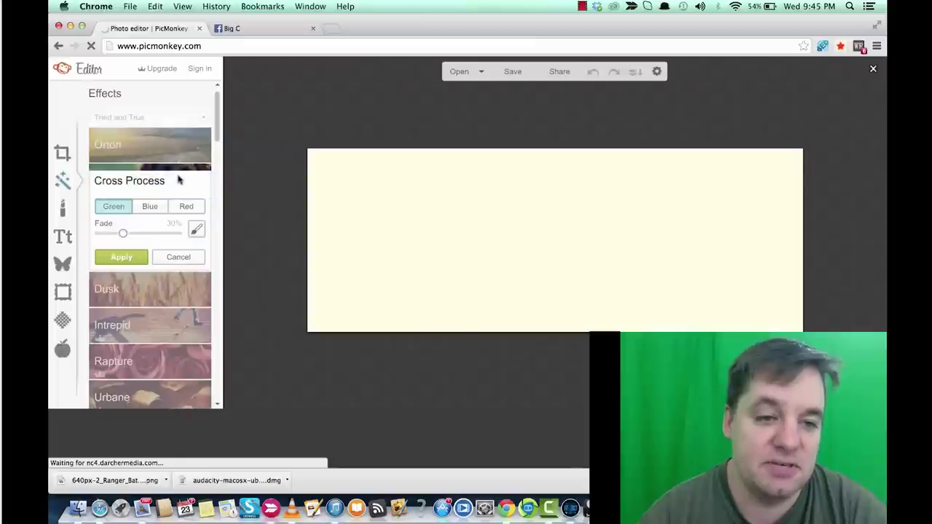
{"action": "left_click", "coordinate": [178, 180]}
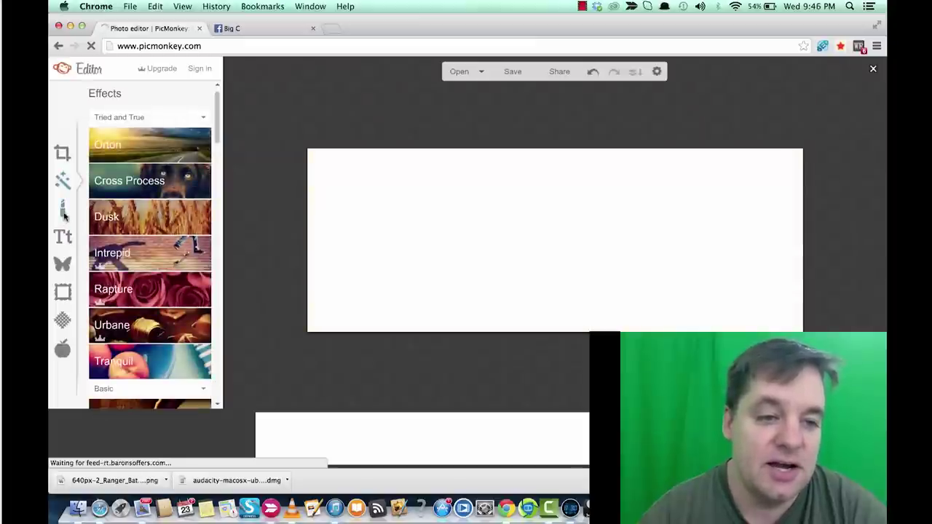
- Browse the touch-up tools and preview Weight Loss, then discard it
{"action": "left_click", "coordinate": [64, 213]}
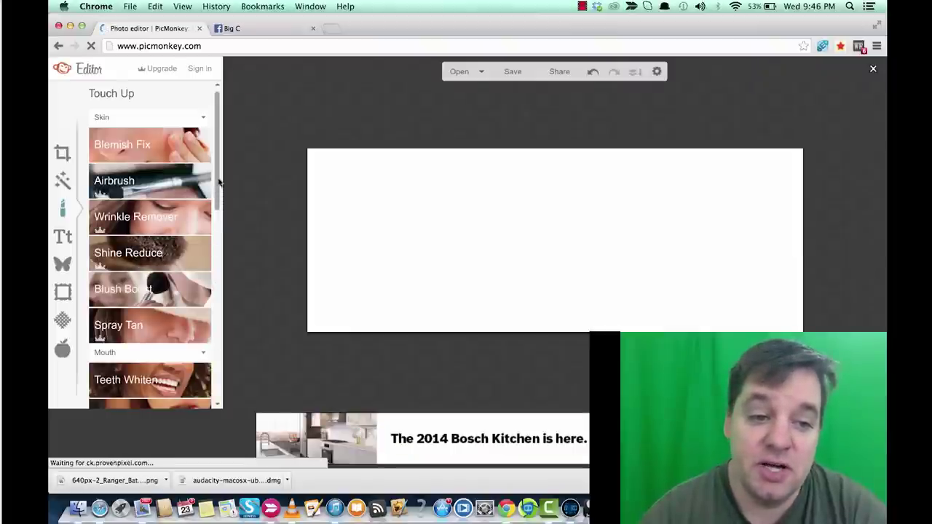
{"action": "left_click_drag", "start_coordinate": [219, 183], "coordinate": [220, 217]}
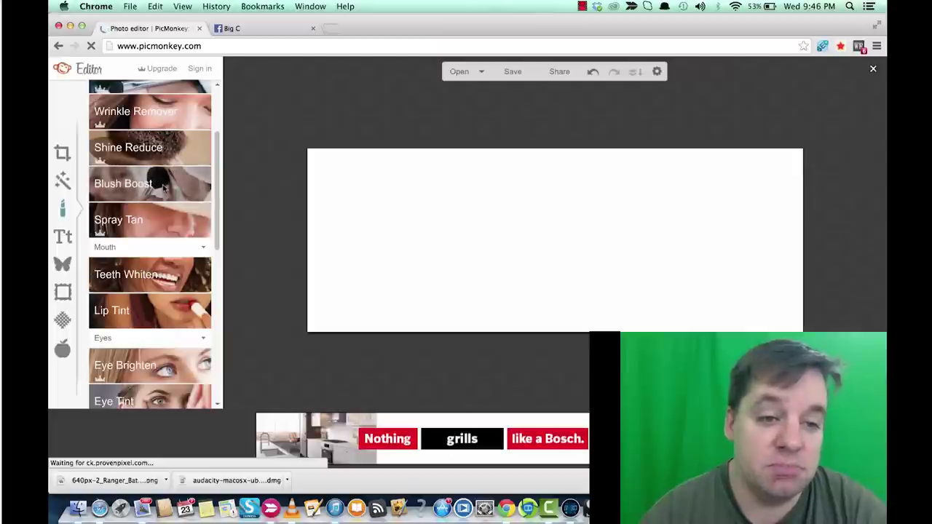
{"action": "left_click", "coordinate": [216, 303]}
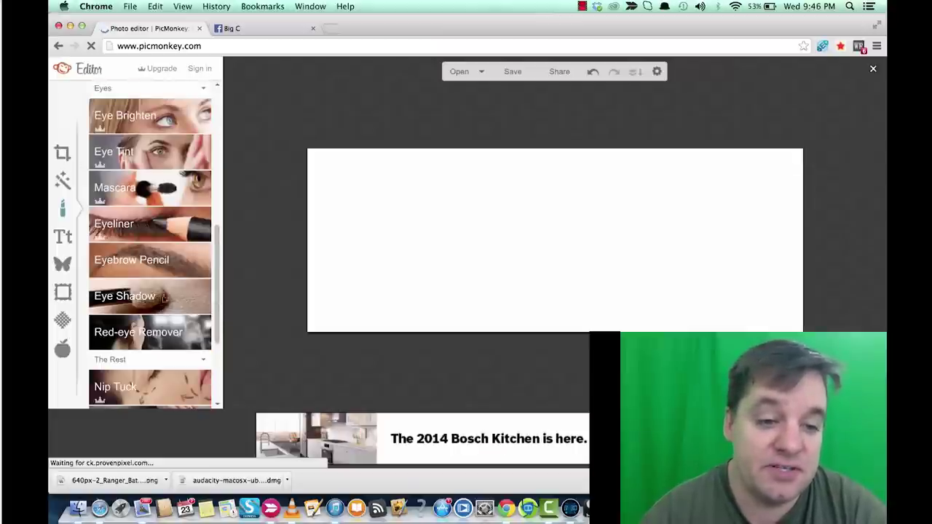
{"action": "left_click_drag", "start_coordinate": [216, 303], "coordinate": [218, 376]}
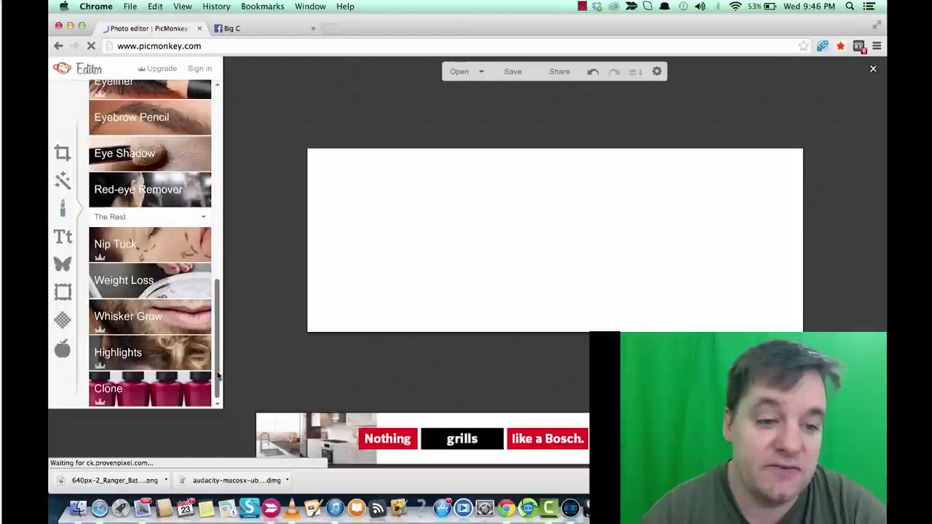
{"action": "left_click", "coordinate": [175, 286]}
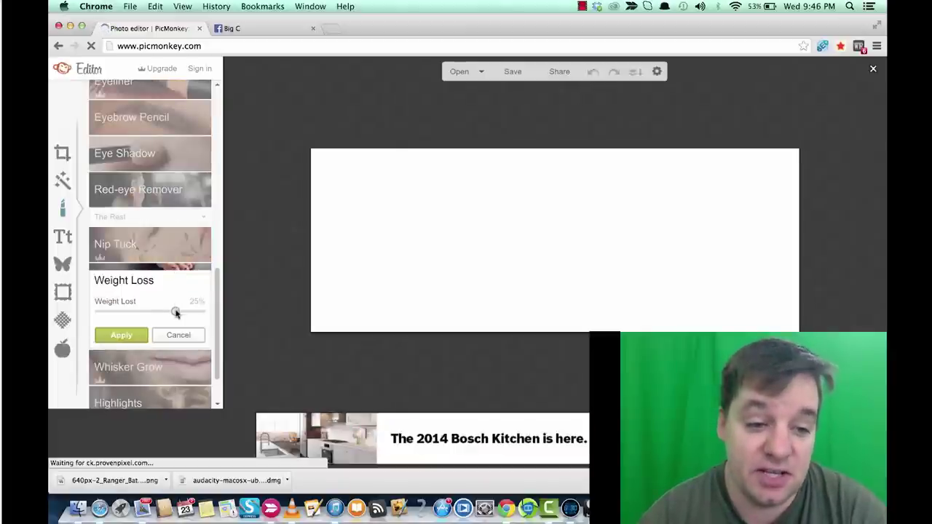
{"action": "left_click", "coordinate": [182, 335]}
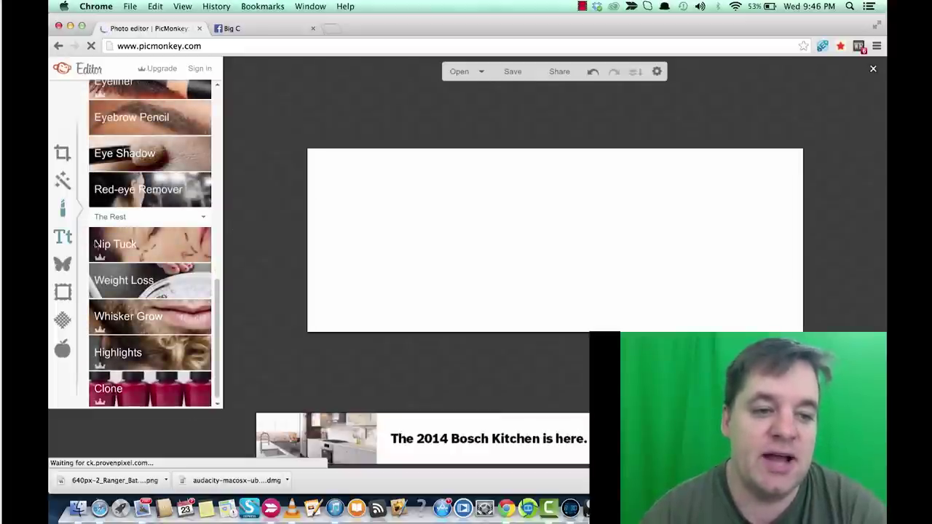
- Add a Chunk Five text box reading 'CHUNK FIVE'
{"action": "left_click", "coordinate": [63, 236]}
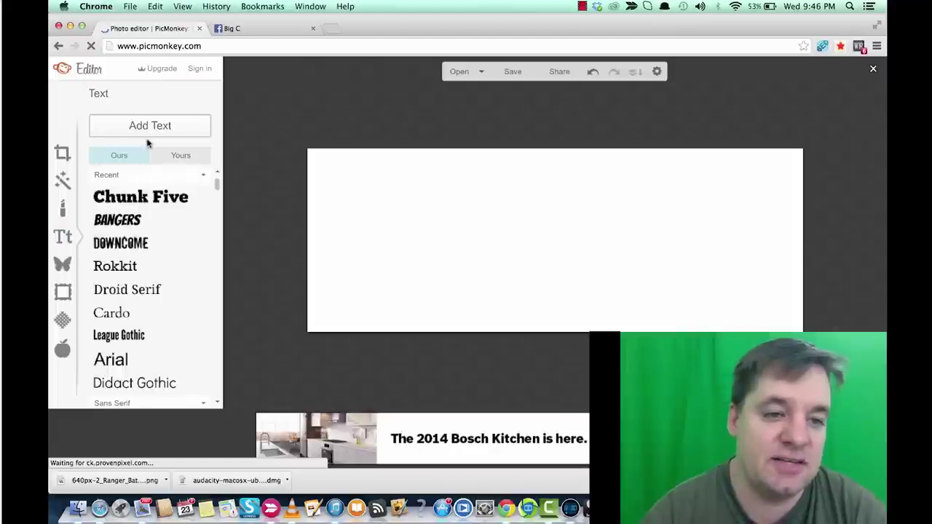
{"action": "left_click", "coordinate": [157, 131]}
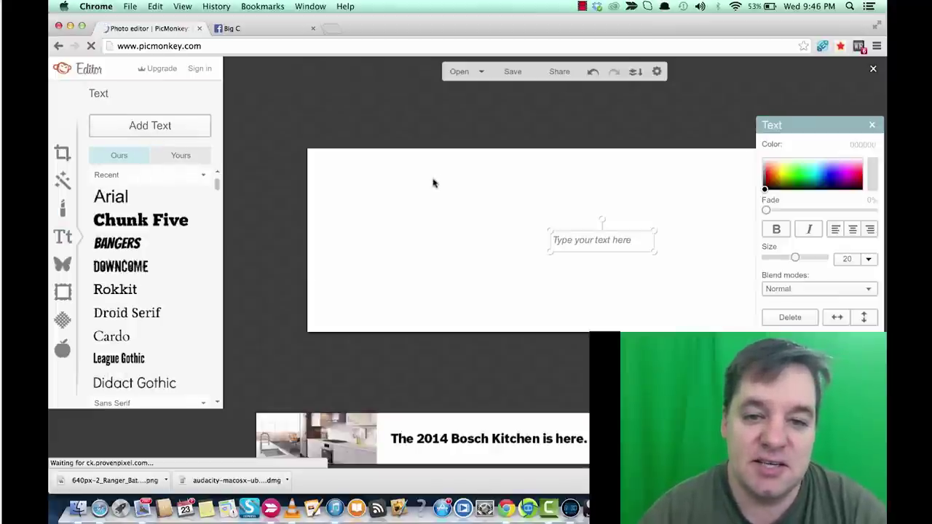
{"action": "left_click_drag", "start_coordinate": [548, 225], "coordinate": [386, 172]}
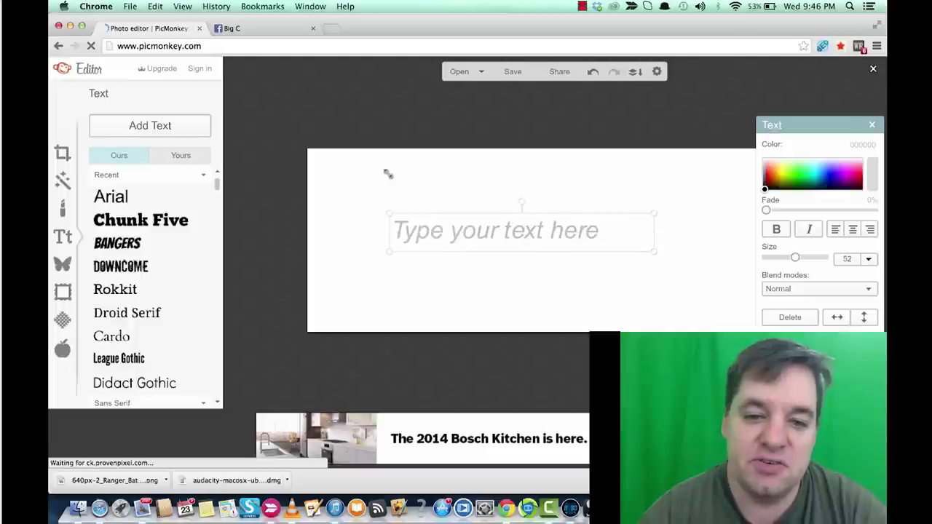
{"action": "left_click", "coordinate": [174, 222]}
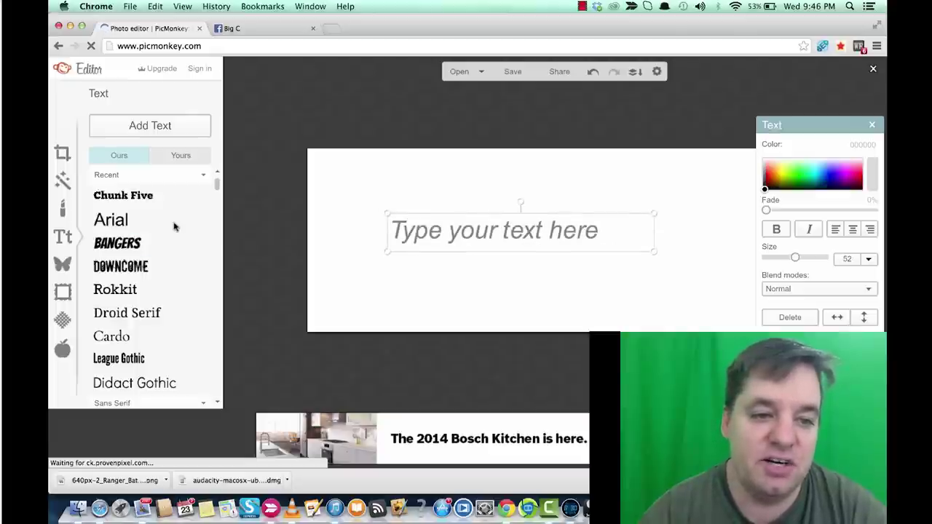
{"action": "left_click", "coordinate": [414, 231]}
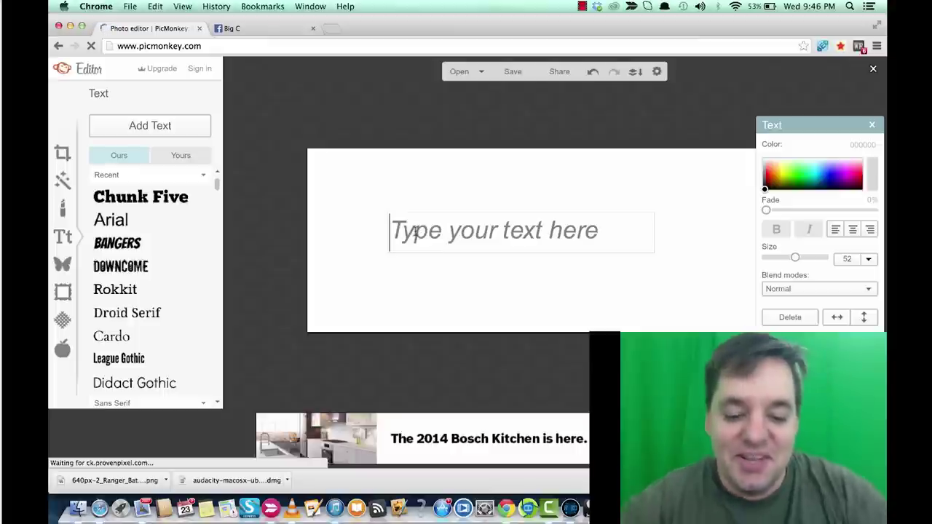
{"action": "type", "text": "CHUNK"}
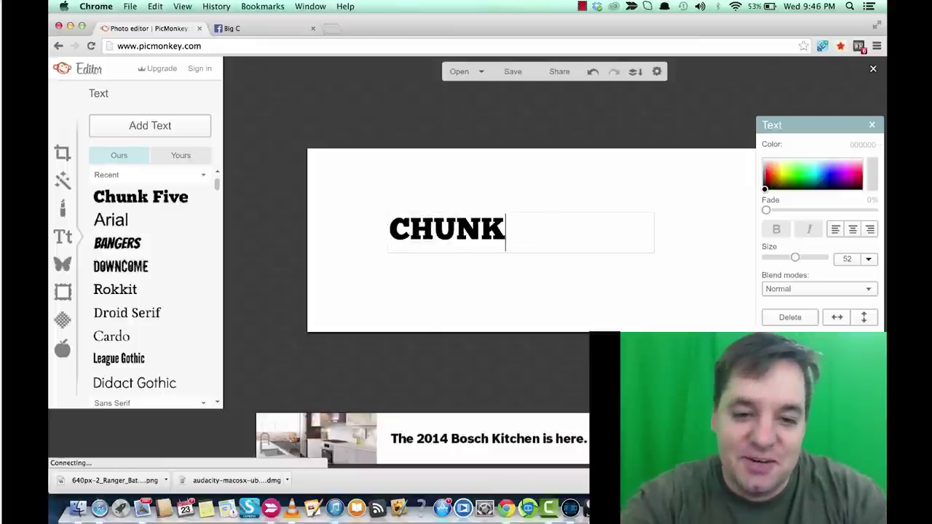
{"action": "type", "text": " FIVE"}
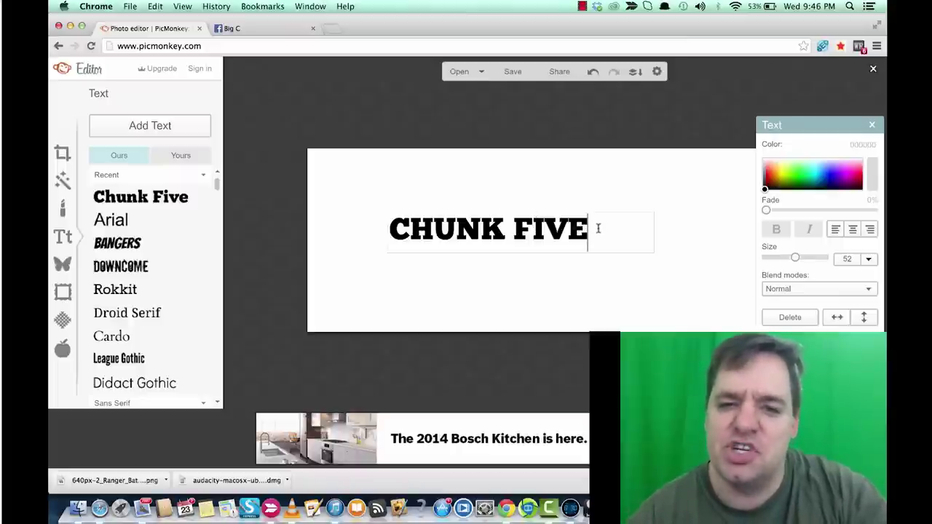
- Set the text to size 83, widen it to one line, and move it near the top
{"action": "triple_click", "coordinate": [562, 232]}
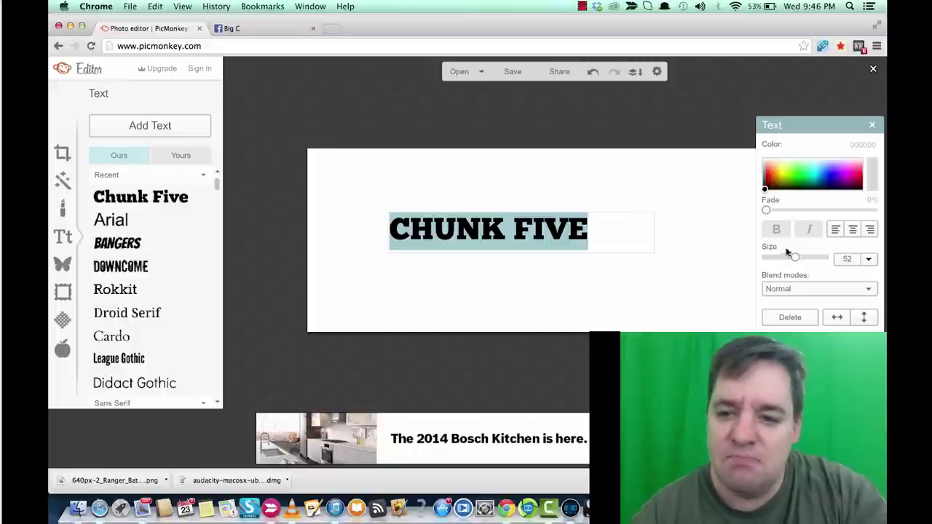
{"action": "mouse_move", "coordinate": [796, 259]}
{"action": "left_mouse_down"}
{"action": "mouse_move", "coordinate": [807, 260]}
{"action": "mouse_move", "coordinate": [795, 259]}
{"action": "left_mouse_up"}
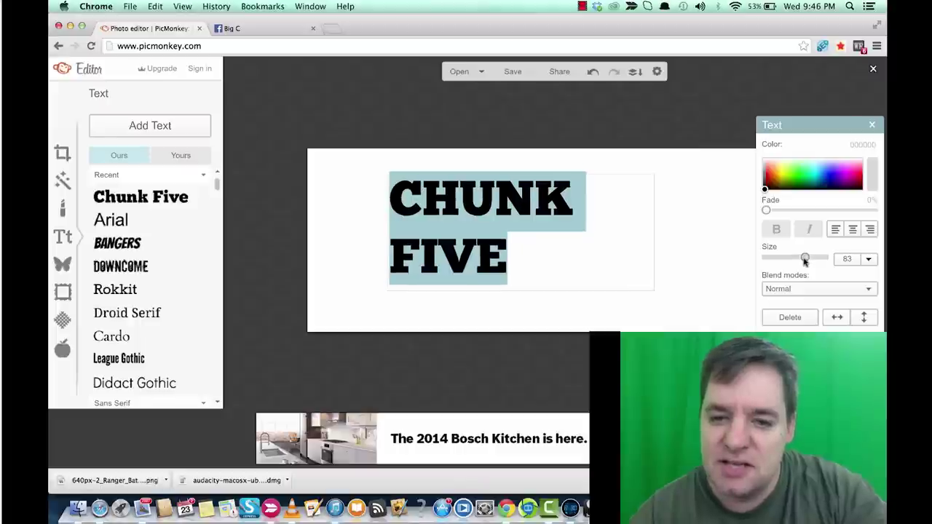
{"action": "left_click", "coordinate": [656, 212]}
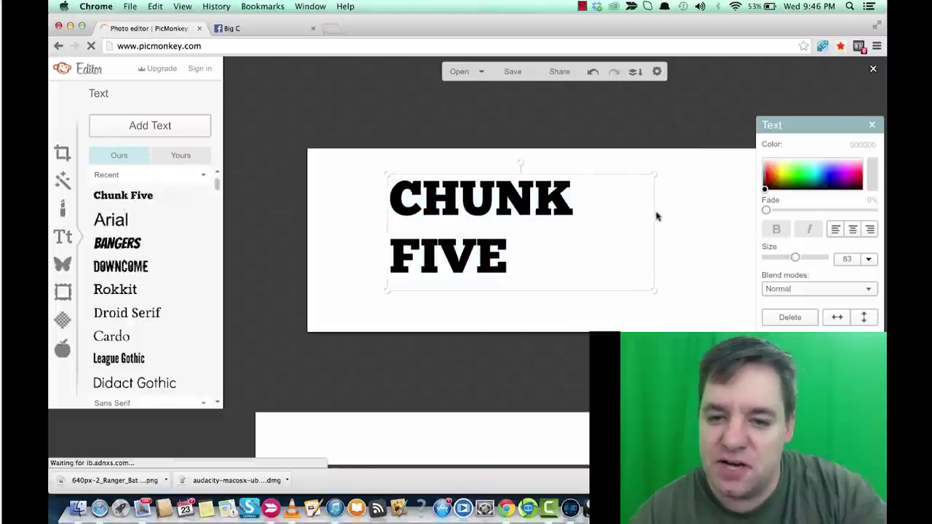
{"action": "left_click_drag", "start_coordinate": [656, 212], "coordinate": [730, 211]}
{"action": "left_click_drag", "start_coordinate": [800, 127], "coordinate": [846, 130]}
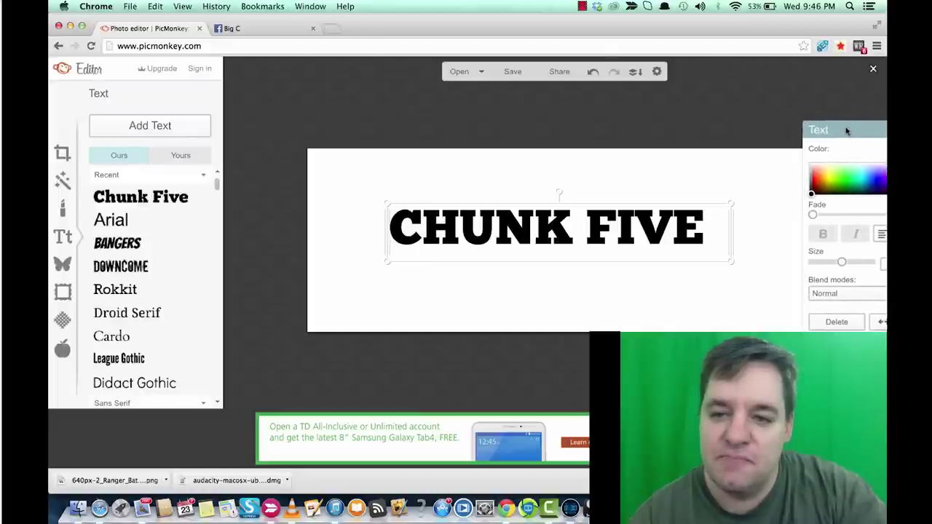
{"action": "left_click_drag", "start_coordinate": [547, 249], "coordinate": [545, 201]}
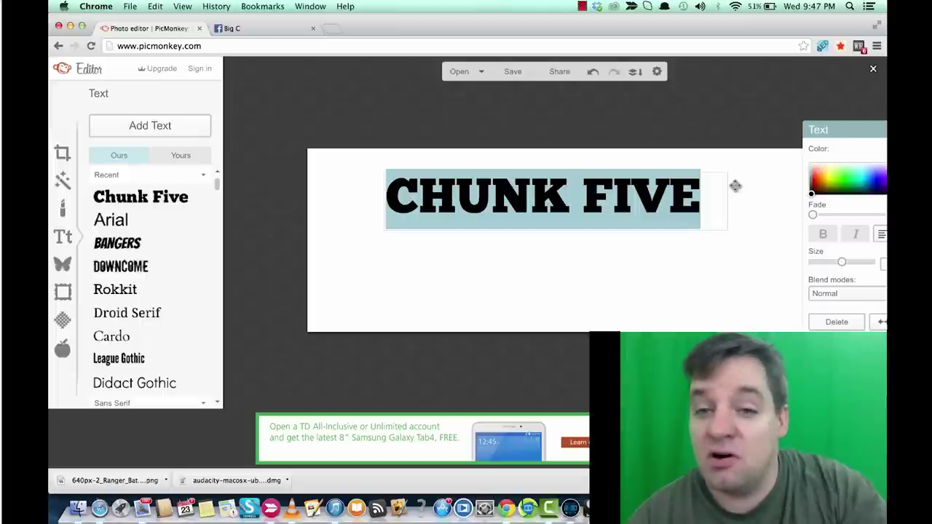
- Colour the CHUNK FIVE text purple and centre-align it
{"action": "left_click_drag", "start_coordinate": [835, 131], "coordinate": [754, 130]}
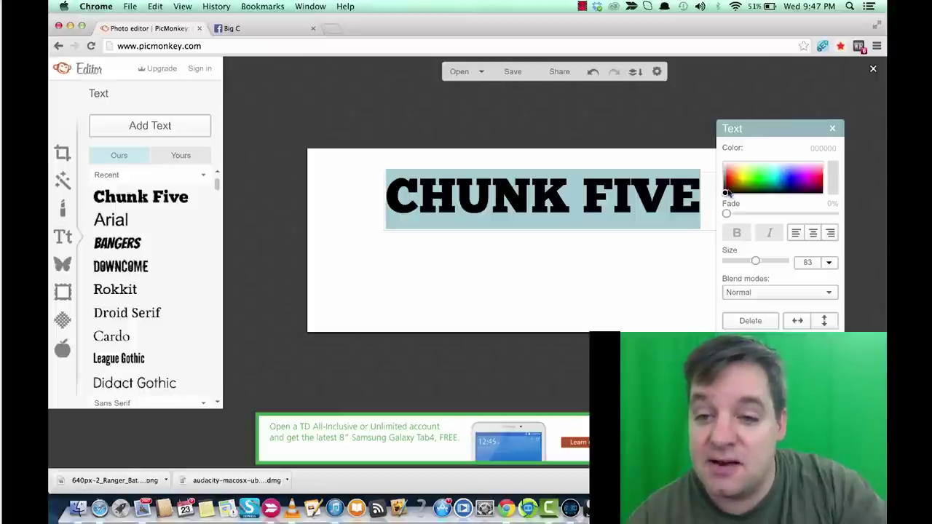
{"action": "mouse_move", "coordinate": [727, 193]}
{"action": "left_mouse_down"}
{"action": "mouse_move", "coordinate": [729, 172]}
{"action": "mouse_move", "coordinate": [723, 194]}
{"action": "mouse_move", "coordinate": [810, 174]}
{"action": "mouse_move", "coordinate": [798, 176]}
{"action": "left_mouse_up"}
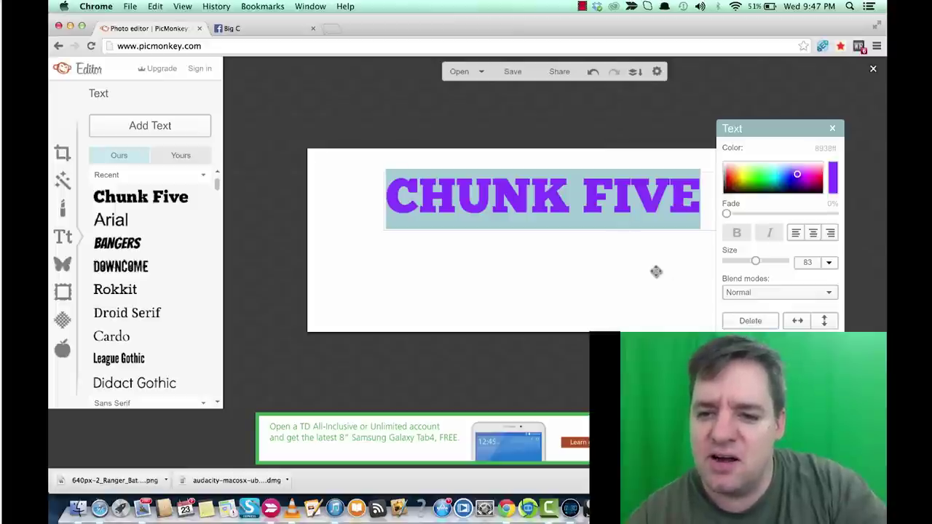
{"action": "left_click", "coordinate": [814, 233]}
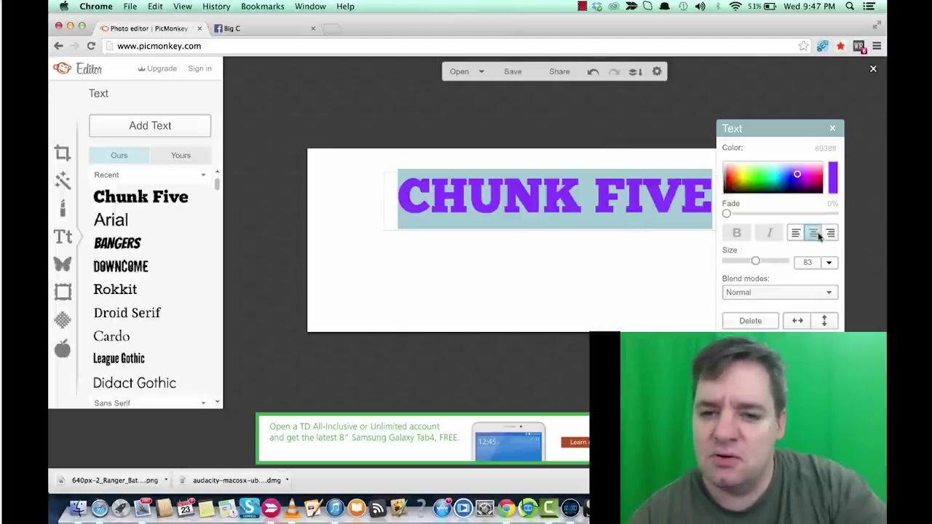
{"action": "left_click", "coordinate": [641, 295]}
- Close the text palette and nudge CHUNK FIVE into its final spot at the top
{"action": "left_click", "coordinate": [812, 130]}
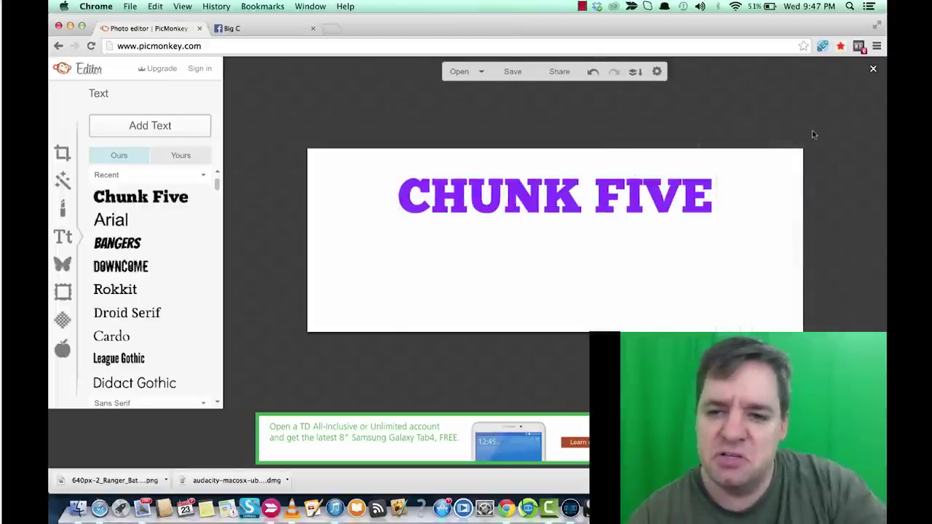
{"action": "left_click", "coordinate": [669, 181]}
{"action": "mouse_move", "coordinate": [602, 192]}
{"action": "left_mouse_down"}
{"action": "mouse_move", "coordinate": [595, 195]}
{"action": "mouse_move", "coordinate": [604, 192]}
{"action": "left_mouse_up"}
{"action": "left_click", "coordinate": [641, 135]}
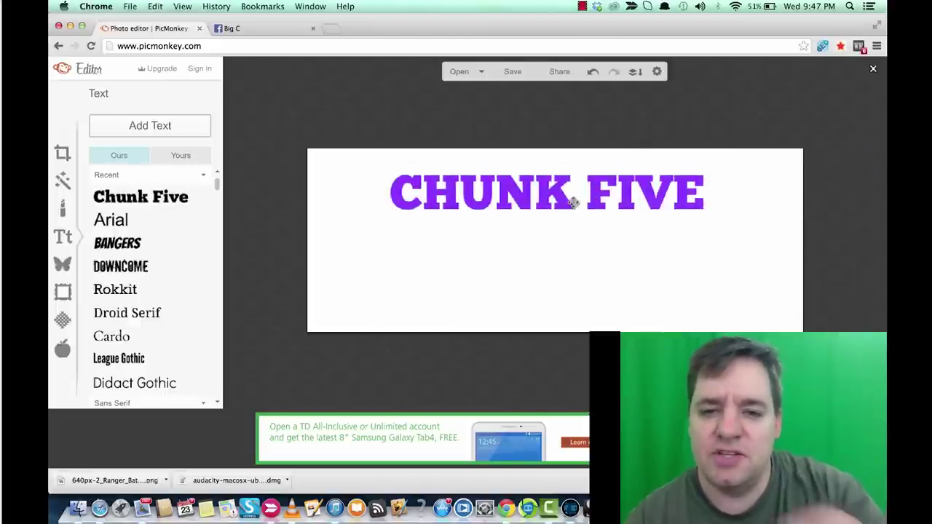
{"action": "mouse_move", "coordinate": [573, 204]}
{"action": "left_mouse_down"}
{"action": "mouse_move", "coordinate": [575, 187]}
{"action": "mouse_move", "coordinate": [568, 194]}
{"action": "left_mouse_up"}
{"action": "left_click", "coordinate": [581, 148]}
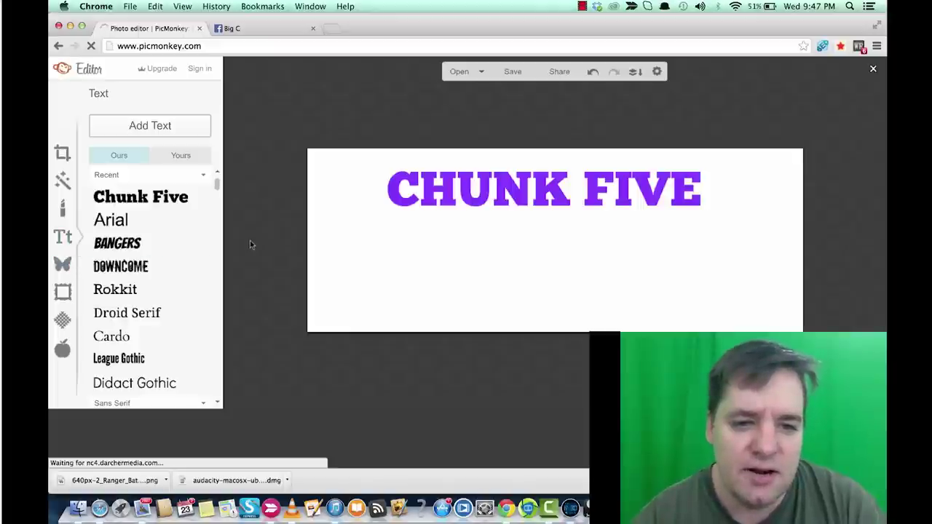
- Preview the Polaroid and Drop Shadow frames on the cover, then discard them
{"action": "left_click", "coordinate": [64, 294]}
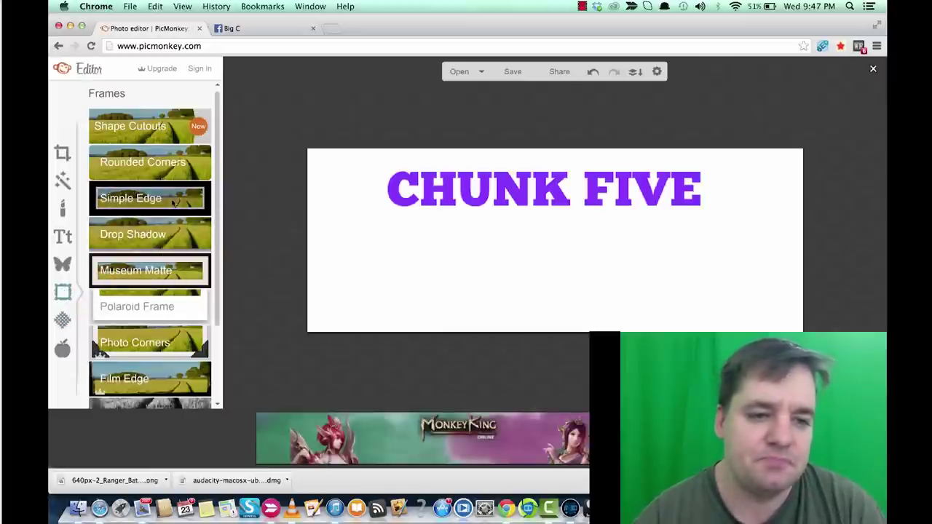
{"action": "left_click", "coordinate": [166, 307]}
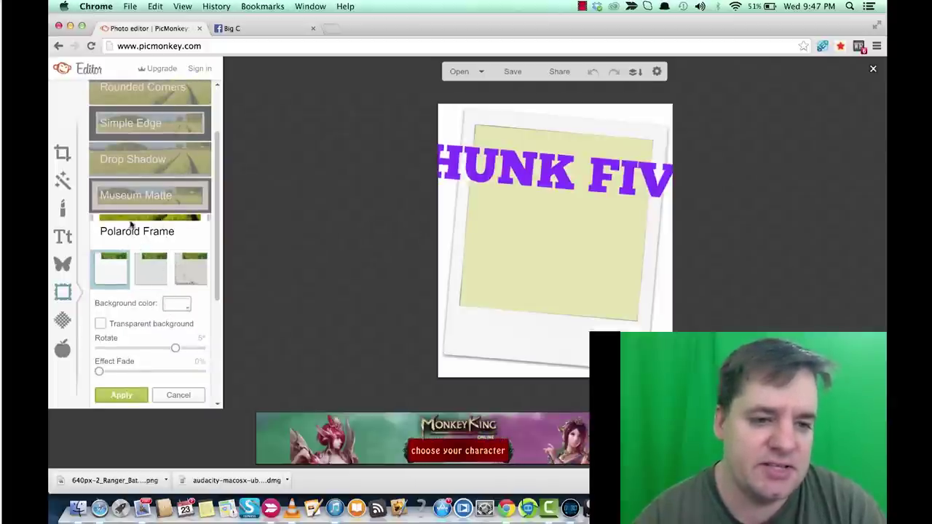
{"action": "left_click", "coordinate": [160, 166]}
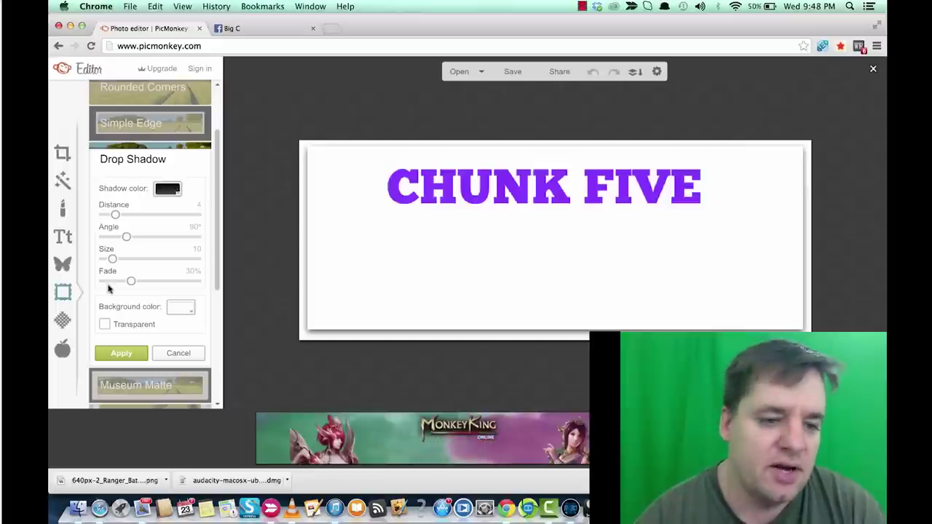
{"action": "left_click", "coordinate": [175, 353]}
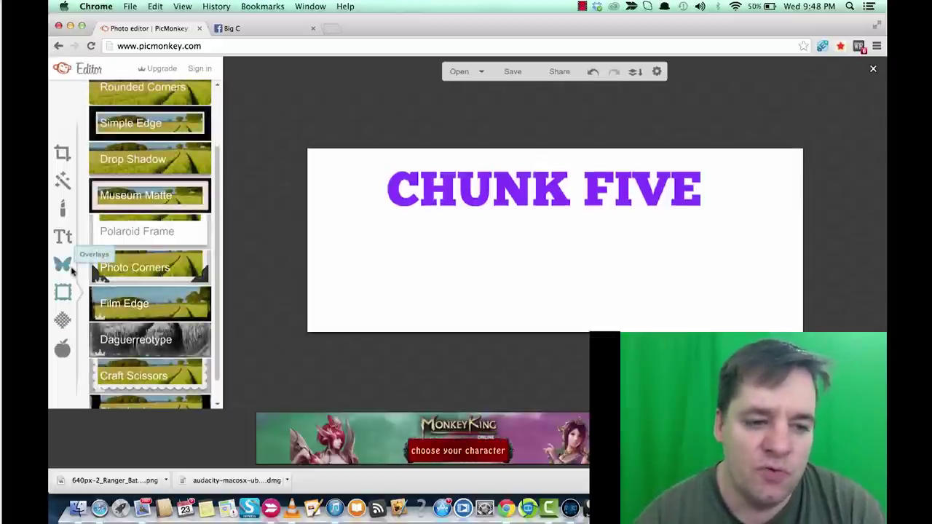
- Add a solid heart and a broken heart overlay to the cover, then delete both
{"action": "left_click", "coordinate": [65, 266]}
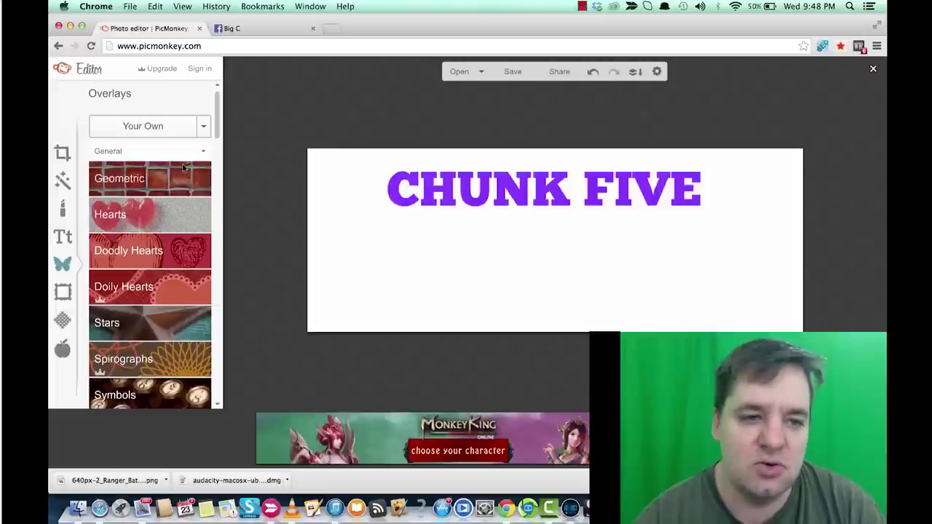
{"action": "left_click_drag", "start_coordinate": [220, 116], "coordinate": [218, 126]}
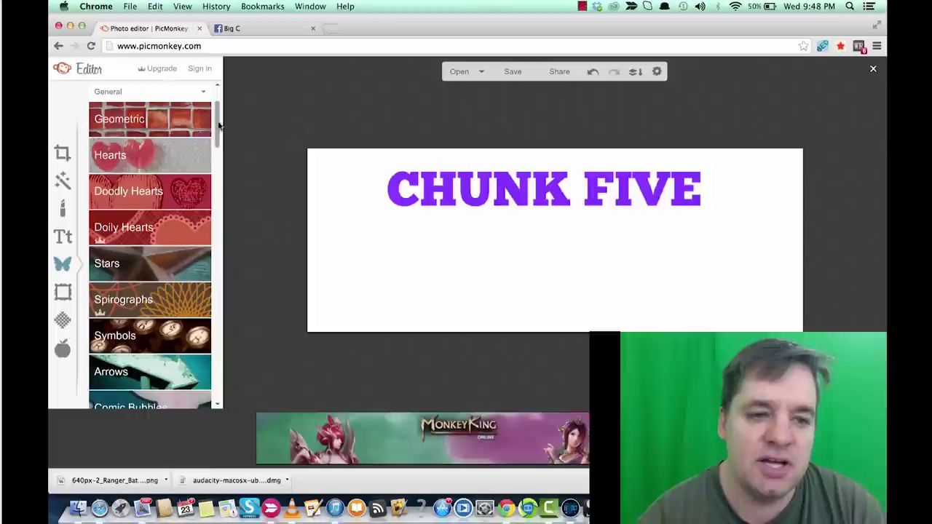
{"action": "left_click", "coordinate": [110, 155]}
{"action": "mouse_move", "coordinate": [104, 188]}
{"action": "left_mouse_down"}
{"action": "mouse_move", "coordinate": [336, 221]}
{"action": "mouse_move", "coordinate": [498, 280]}
{"action": "left_mouse_up"}
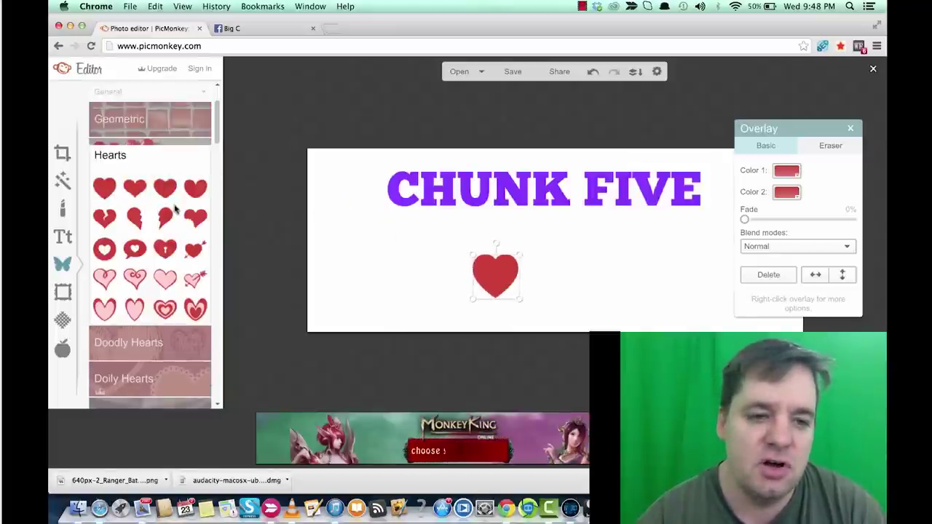
{"action": "left_click_drag", "start_coordinate": [173, 217], "coordinate": [592, 271]}
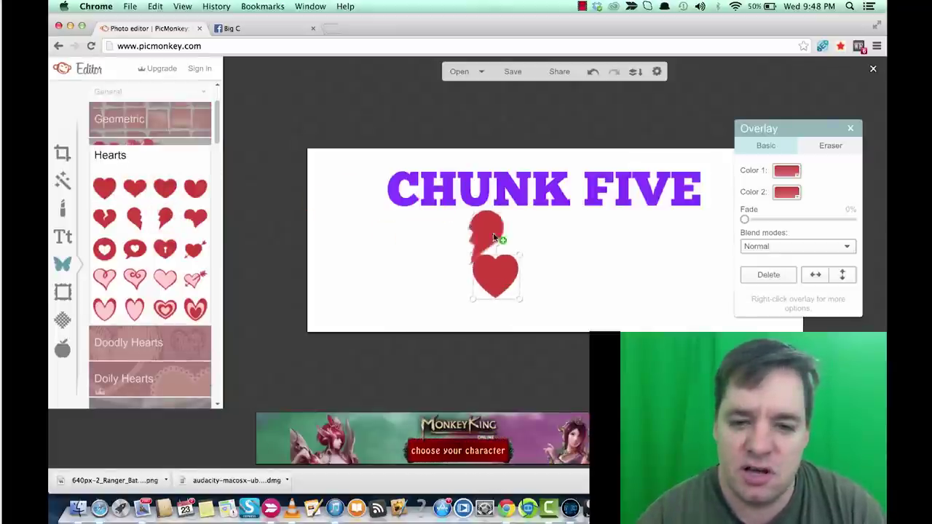
{"action": "left_click", "coordinate": [642, 271]}
{"action": "left_click", "coordinate": [609, 271]}
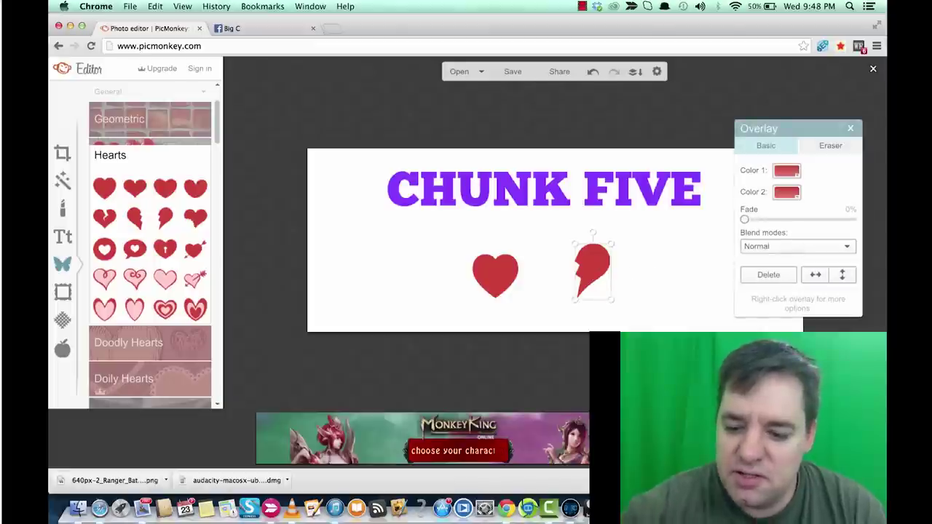
{"action": "key", "text": "Delete"}
{"action": "left_click", "coordinate": [503, 275]}
{"action": "key", "text": "Delete"}
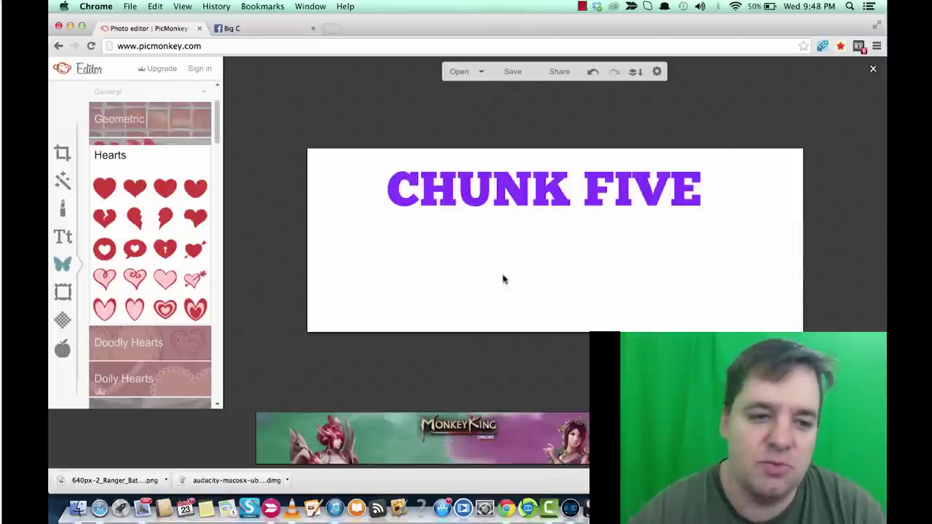
- Browse the Comic Bubbles and Nautical overlay categories without adding any
{"action": "left_click", "coordinate": [192, 153]}
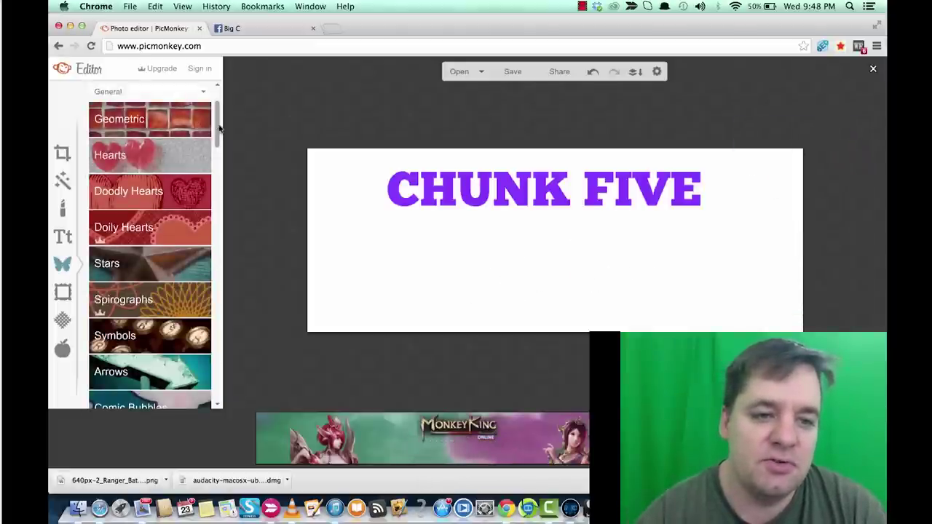
{"action": "left_click_drag", "start_coordinate": [217, 124], "coordinate": [220, 175]}
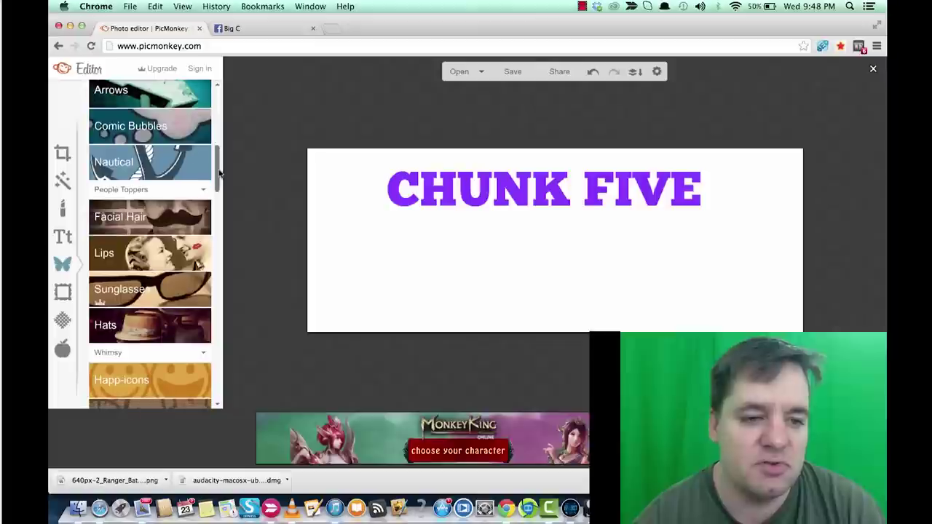
{"action": "left_click", "coordinate": [177, 108]}
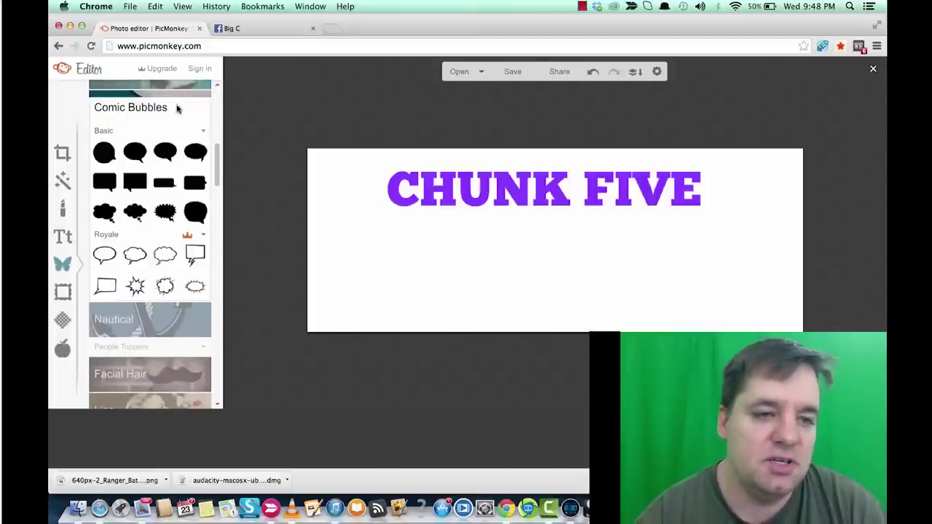
{"action": "left_click", "coordinate": [181, 102]}
{"action": "left_click", "coordinate": [199, 141]}
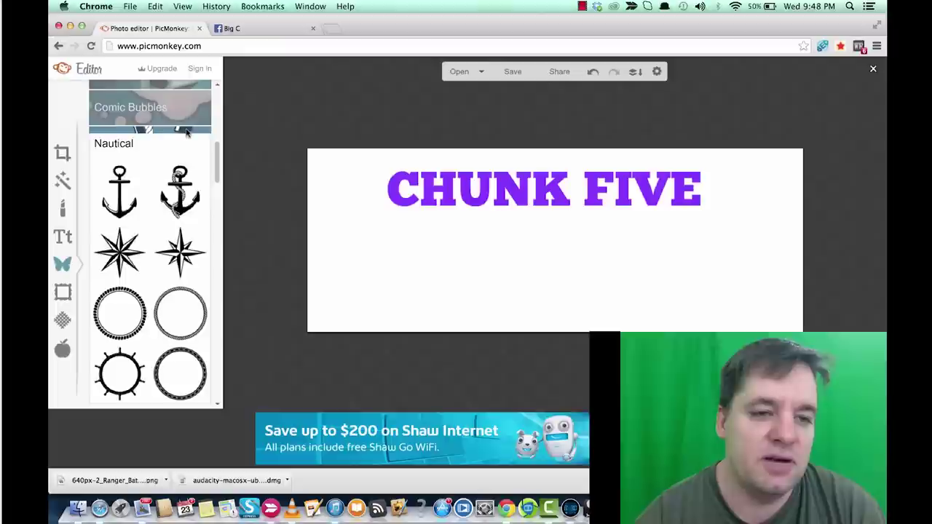
{"action": "left_click", "coordinate": [198, 140]}
{"action": "mouse_move", "coordinate": [220, 157]}
{"action": "left_mouse_down"}
{"action": "mouse_move", "coordinate": [225, 240]}
{"action": "mouse_move", "coordinate": [224, 225]}
{"action": "left_mouse_up"}
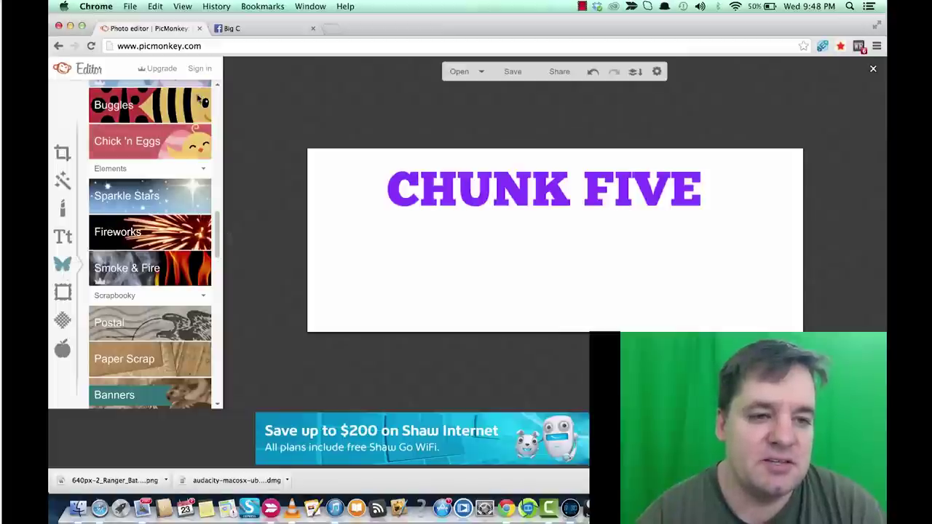
{"action": "left_click_drag", "start_coordinate": [219, 233], "coordinate": [221, 102]}
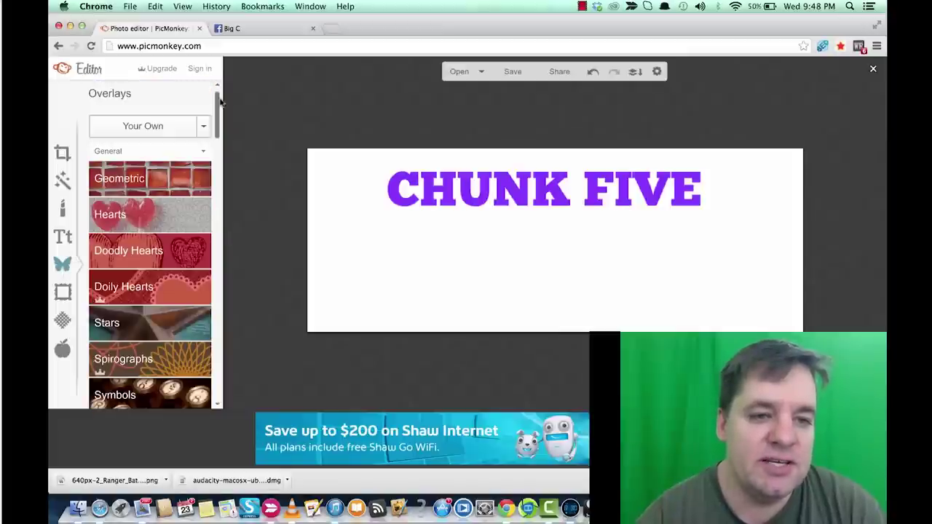
- Insert the Ranger tab PNG from the Desktop as an overlay and move it below CHUNK FIVE
{"action": "left_click", "coordinate": [156, 128]}
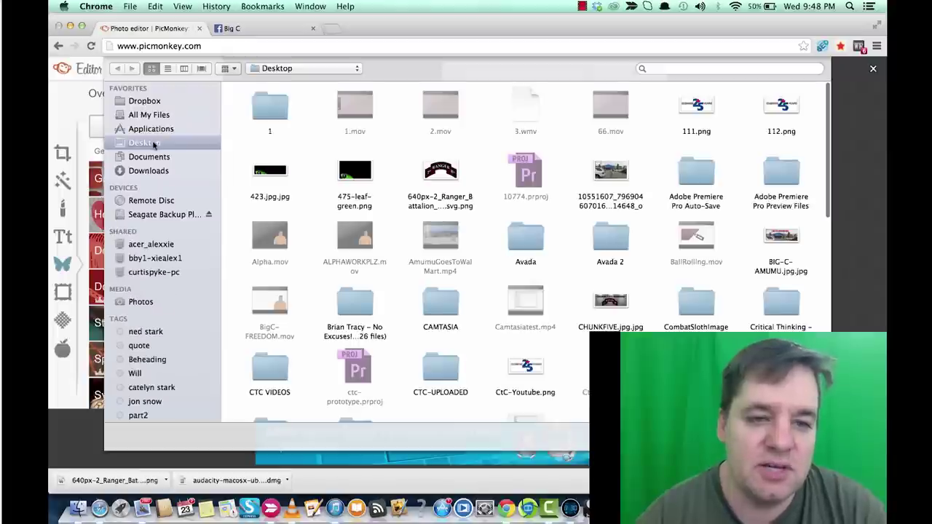
{"action": "scroll", "coordinate": [502, 207], "scroll_direction": "down", "scroll_amount": 5}
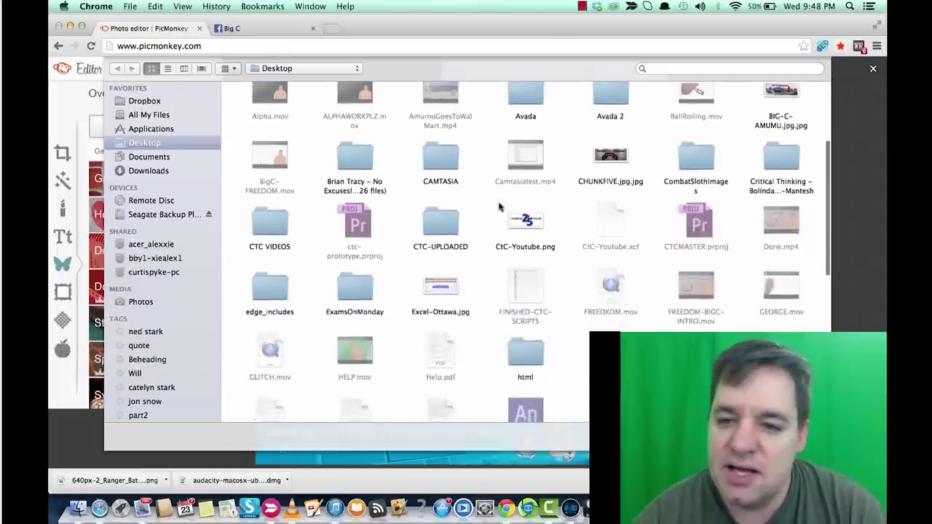
{"action": "scroll", "coordinate": [500, 207], "scroll_direction": "down", "scroll_amount": 2}
{"action": "scroll", "coordinate": [500, 207], "scroll_direction": "up", "scroll_amount": 3}
{"action": "scroll", "coordinate": [539, 196], "scroll_direction": "up", "scroll_amount": 3}
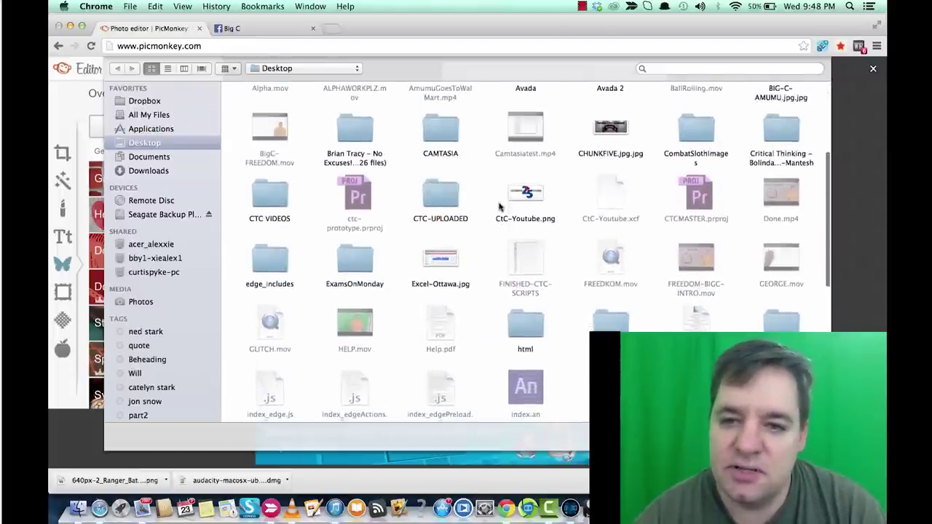
{"action": "scroll", "coordinate": [570, 191], "scroll_direction": "down", "scroll_amount": 3}
{"action": "scroll", "coordinate": [583, 266], "scroll_direction": "down", "scroll_amount": 5}
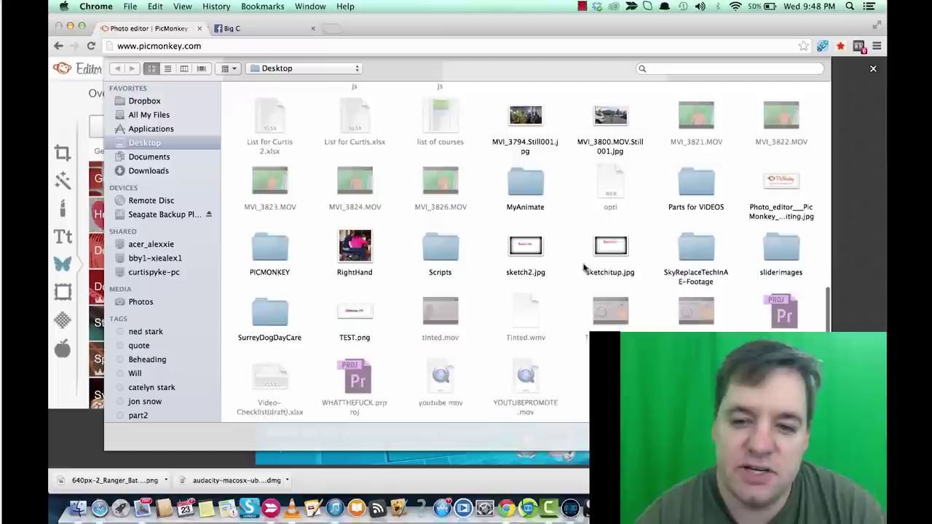
{"action": "scroll", "coordinate": [461, 291], "scroll_direction": "up", "scroll_amount": 2}
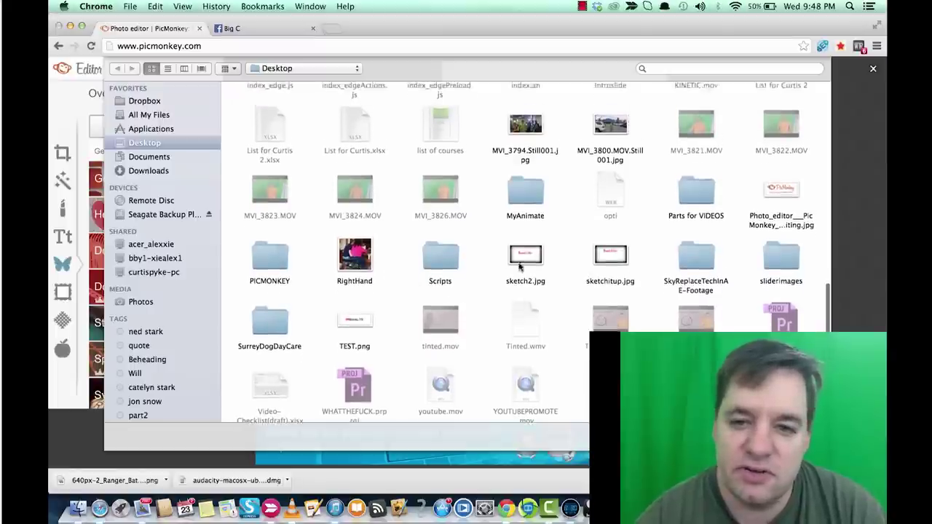
{"action": "scroll", "coordinate": [466, 274], "scroll_direction": "up", "scroll_amount": 10}
{"action": "scroll", "coordinate": [469, 256], "scroll_direction": "down", "scroll_amount": 1}
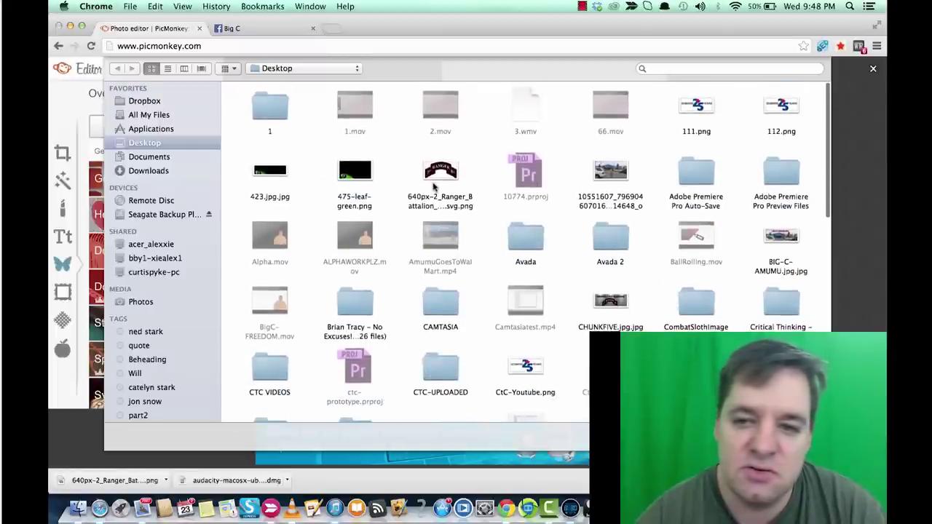
{"action": "left_click", "coordinate": [434, 186]}
{"action": "key", "text": "Return"}
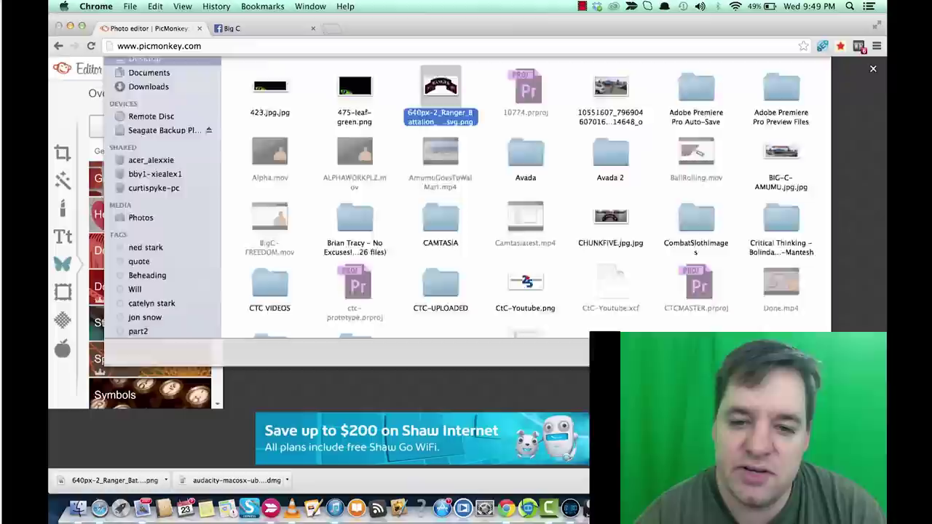
{"action": "mouse_move", "coordinate": [575, 217]}
{"action": "left_mouse_down"}
{"action": "mouse_move", "coordinate": [523, 256]}
{"action": "mouse_move", "coordinate": [521, 271]}
{"action": "mouse_move", "coordinate": [362, 221]}
{"action": "left_mouse_up"}
- Enlarge the Ranger logo by its corner handle to fill the space under CHUNK FIVE, then deselect
{"action": "left_click_drag", "start_coordinate": [415, 242], "coordinate": [497, 246]}
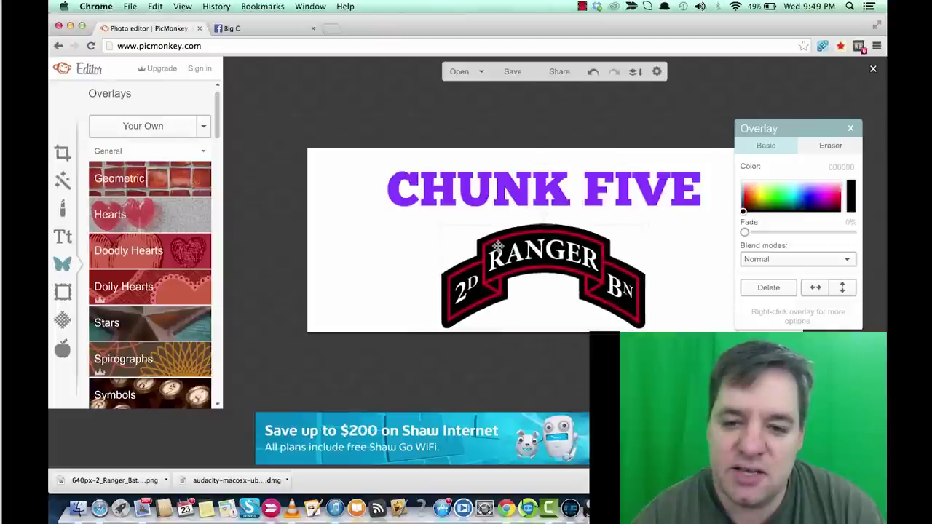
{"action": "left_click", "coordinate": [558, 165]}
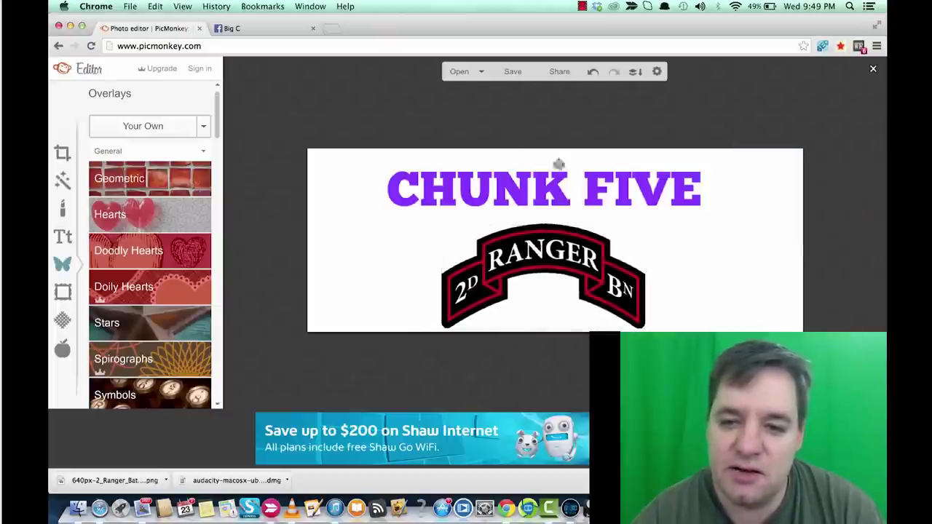
{"action": "left_click", "coordinate": [559, 229]}
{"action": "left_click", "coordinate": [377, 212]}
{"action": "left_click", "coordinate": [333, 196]}
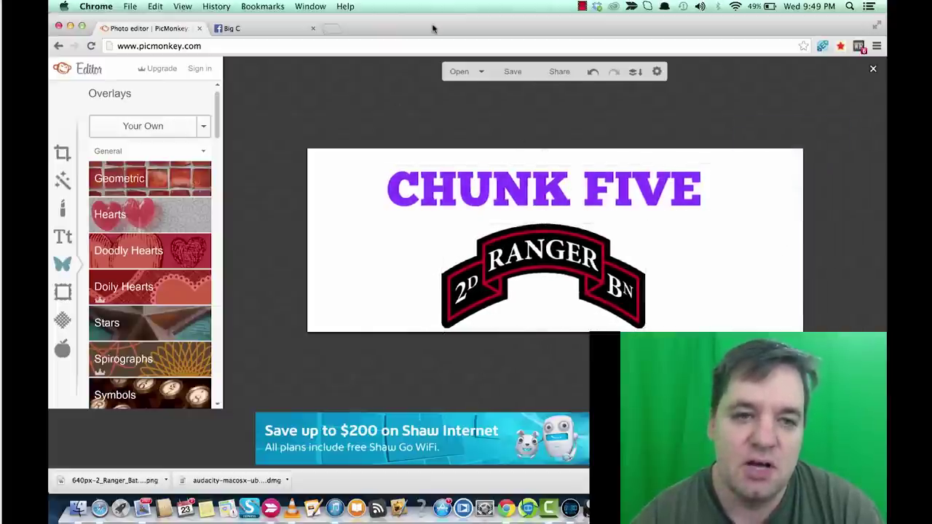
- Load google.ca in the Facebook tab and return to the PicMonkey editor
{"action": "left_click", "coordinate": [293, 29]}
{"action": "left_click", "coordinate": [294, 46]}
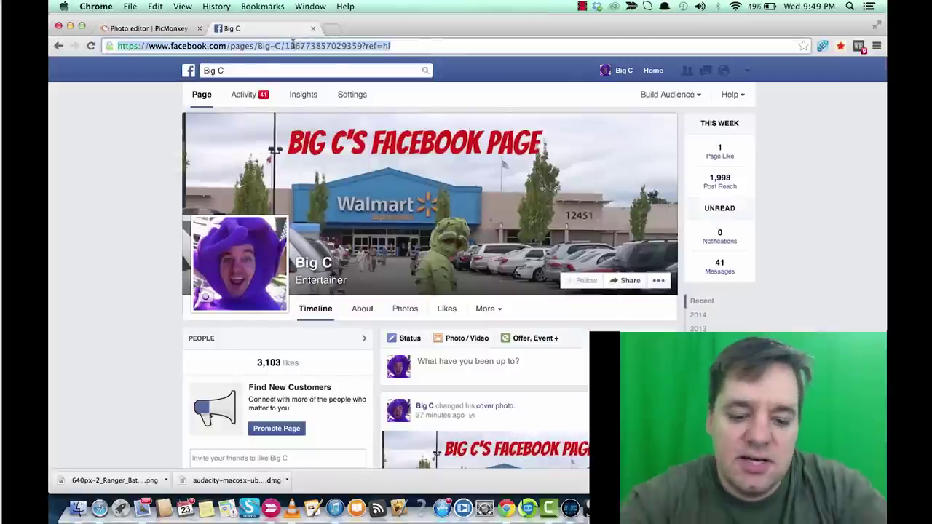
{"action": "type", "text": "google.ca"}
{"action": "key", "text": "Return"}
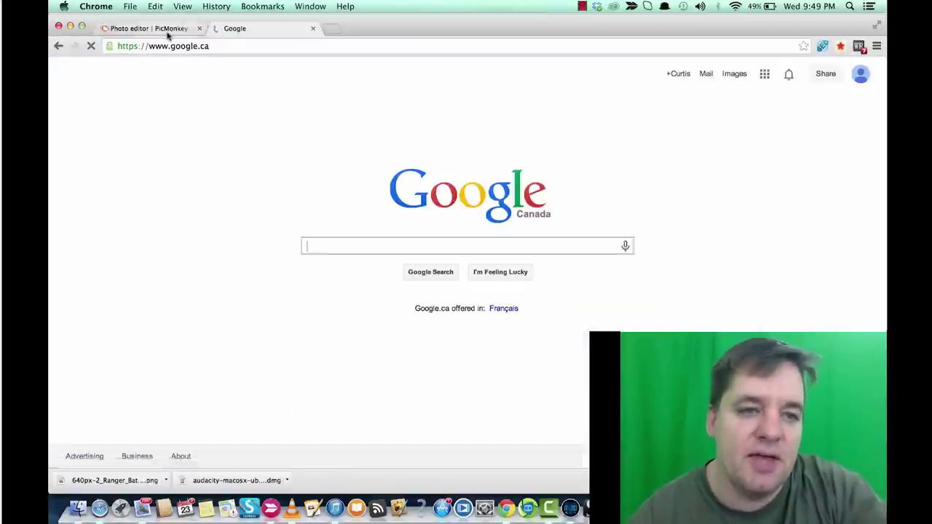
{"action": "left_click", "coordinate": [166, 29]}
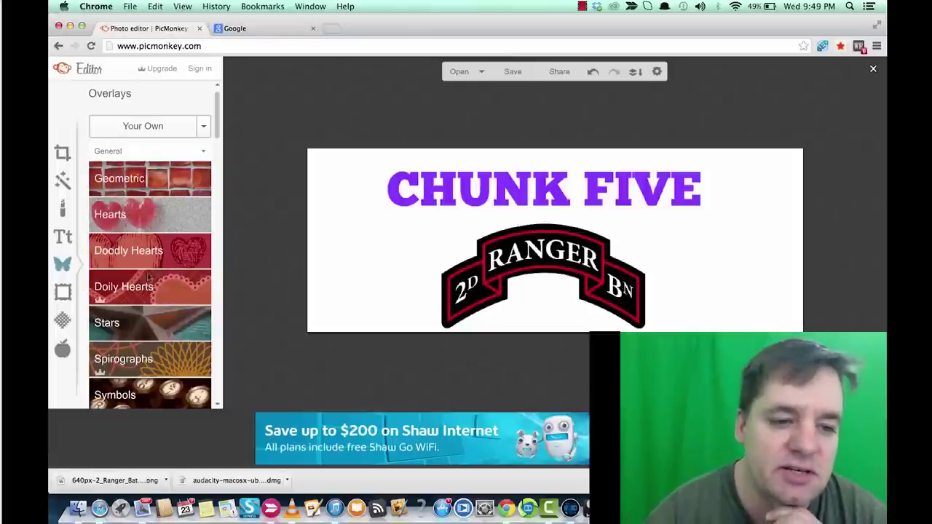
- Bring up the Textures library, preview Your Own, and scroll the list toward Metal
{"action": "scroll", "coordinate": [148, 275], "scroll_direction": "down", "scroll_amount": 5}
{"action": "scroll", "coordinate": [148, 275], "scroll_direction": "down", "scroll_amount": 5}
{"action": "scroll", "coordinate": [182, 248], "scroll_direction": "down", "scroll_amount": 5}
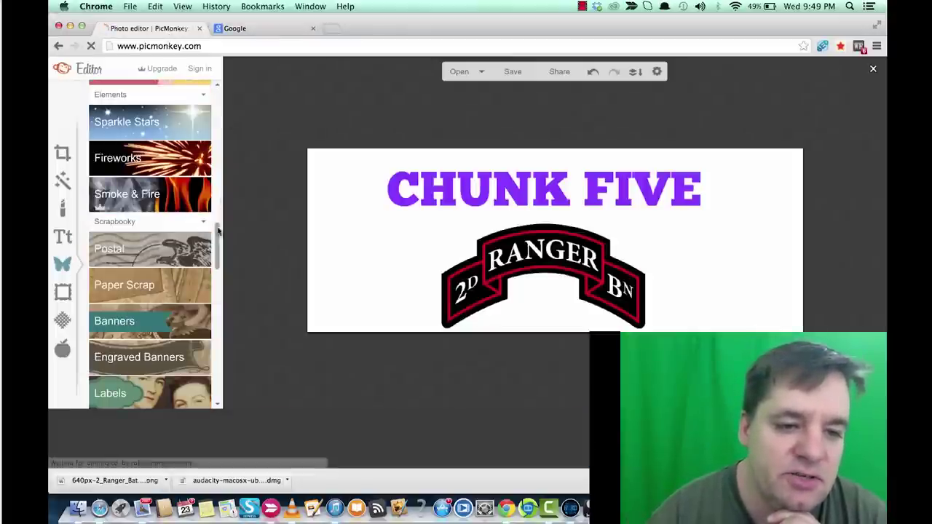
{"action": "scroll", "coordinate": [217, 230], "scroll_direction": "down", "scroll_amount": 5}
{"action": "scroll", "coordinate": [182, 241], "scroll_direction": "down", "scroll_amount": 5}
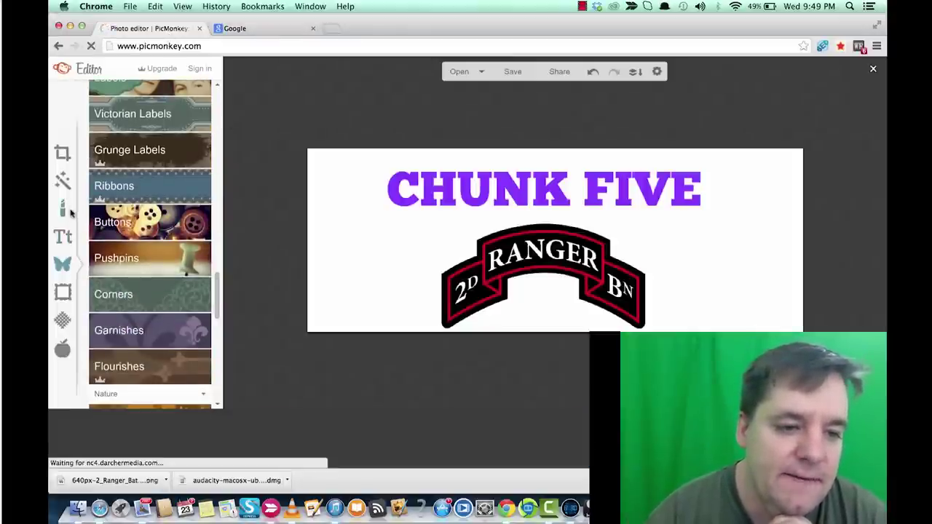
{"action": "left_click", "coordinate": [62, 321]}
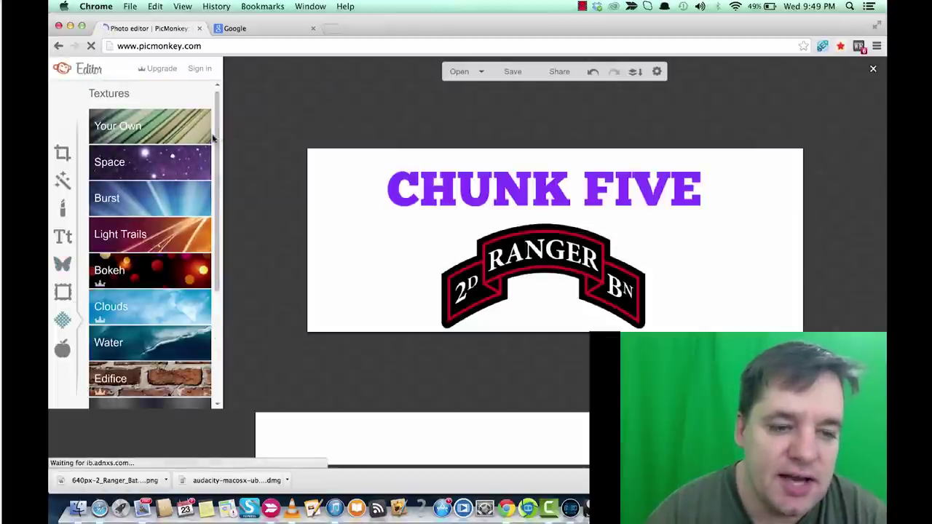
{"action": "left_click", "coordinate": [186, 130]}
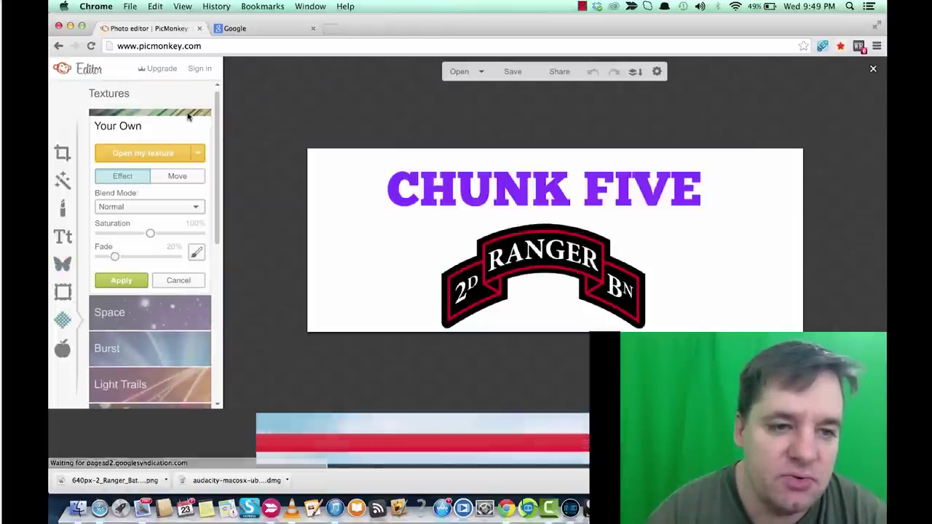
{"action": "left_click", "coordinate": [186, 129]}
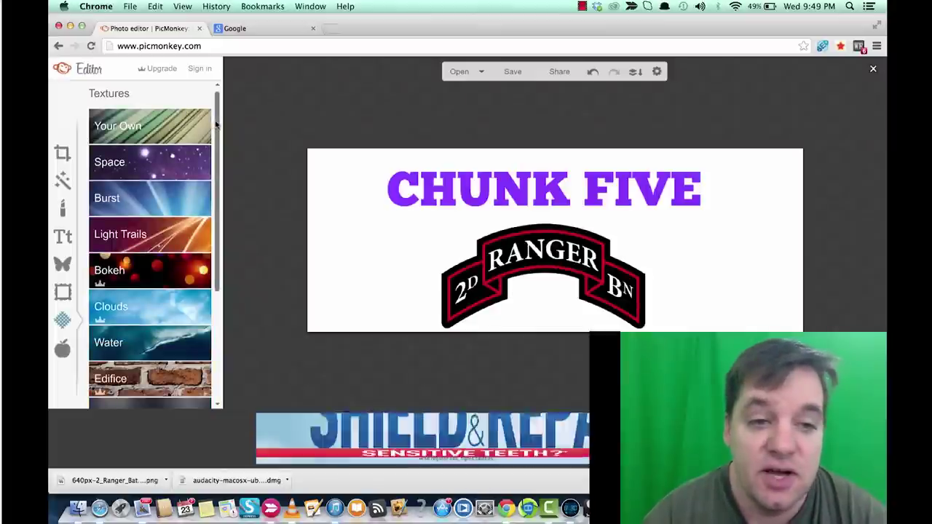
{"action": "left_click_drag", "start_coordinate": [216, 128], "coordinate": [217, 228]}
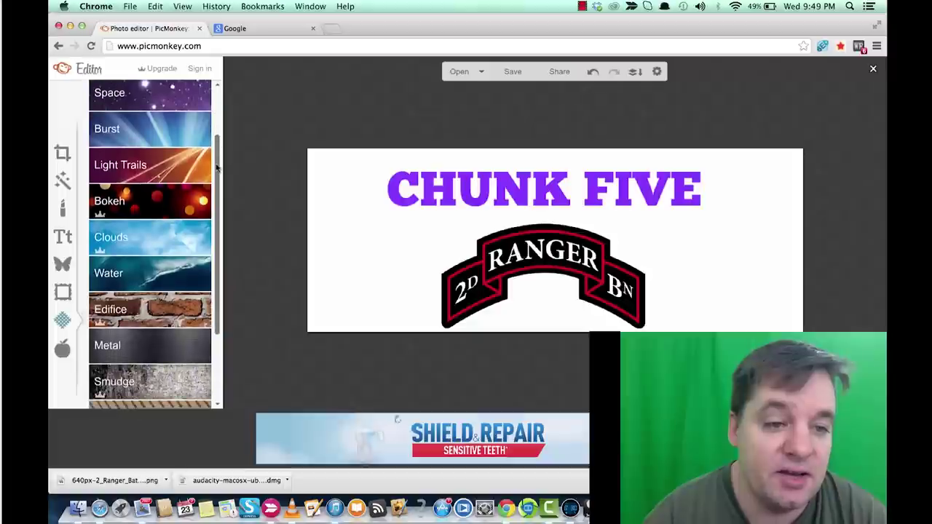
- Preview the brighter middle Metal grid swatch on the cover, faded to about 47%
{"action": "left_click", "coordinate": [177, 263]}
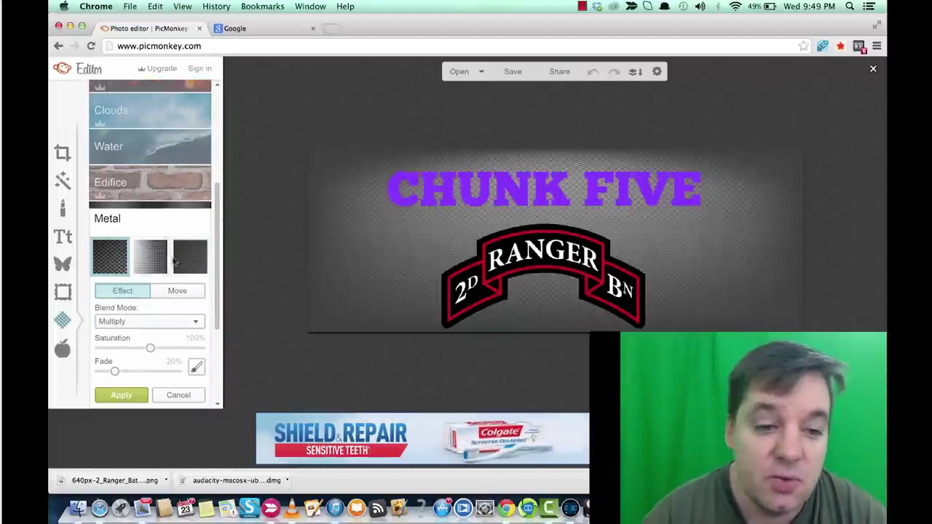
{"action": "left_click", "coordinate": [157, 264]}
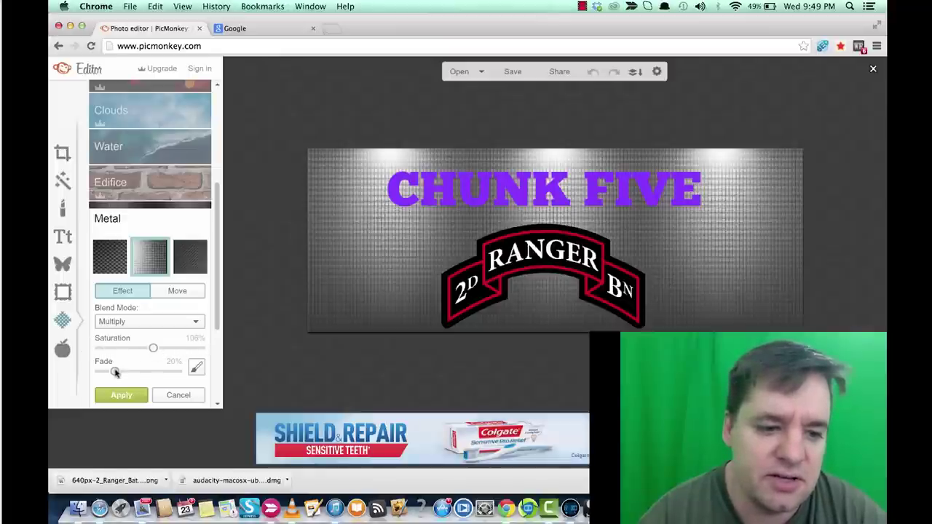
{"action": "left_click_drag", "start_coordinate": [115, 372], "coordinate": [137, 372]}
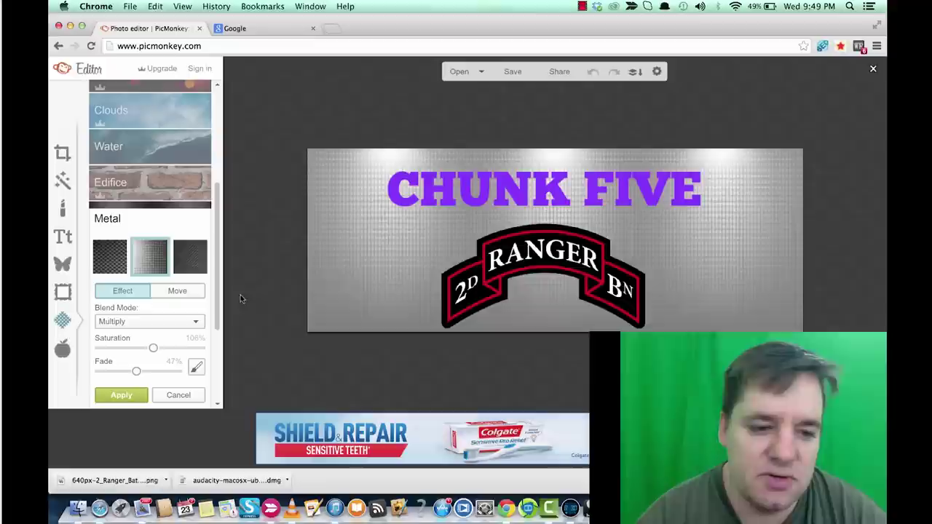
- Apply the faded metal texture and check that CHUNK FIVE and the Ranger logo sit on top
{"action": "left_click", "coordinate": [127, 398]}
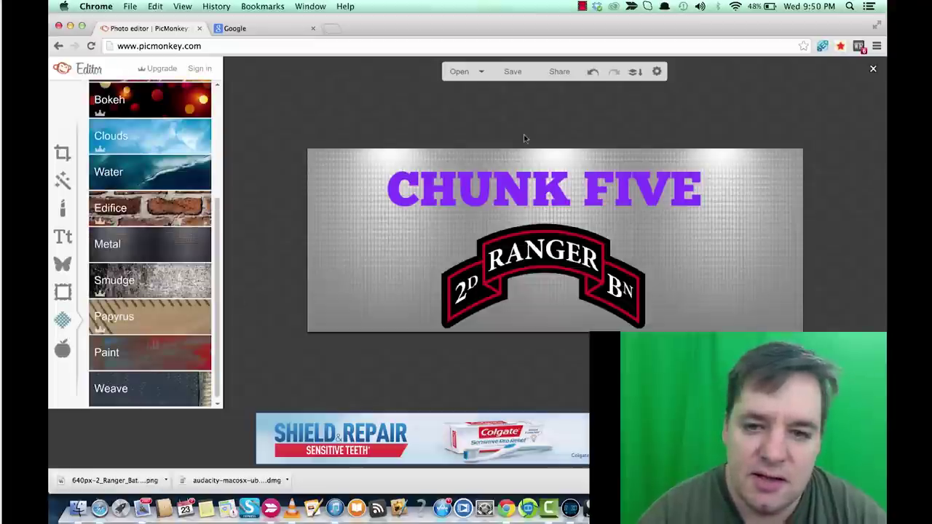
{"action": "left_click", "coordinate": [510, 186]}
{"action": "left_click", "coordinate": [514, 182]}
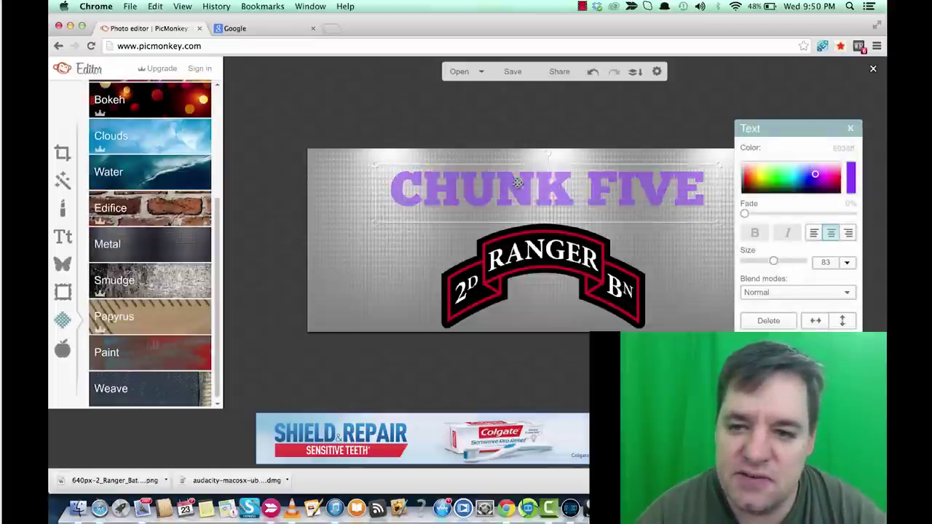
{"action": "key", "text": "ctrl+a"}
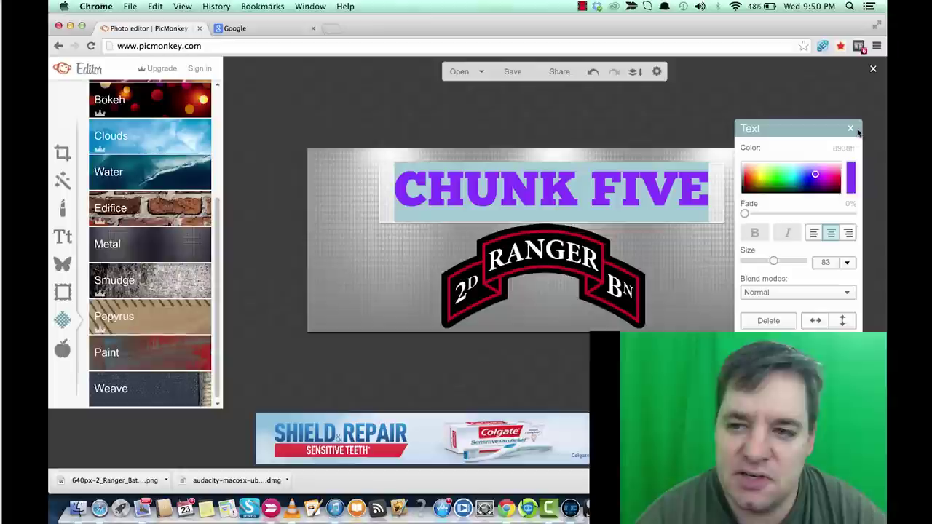
{"action": "left_click", "coordinate": [849, 129]}
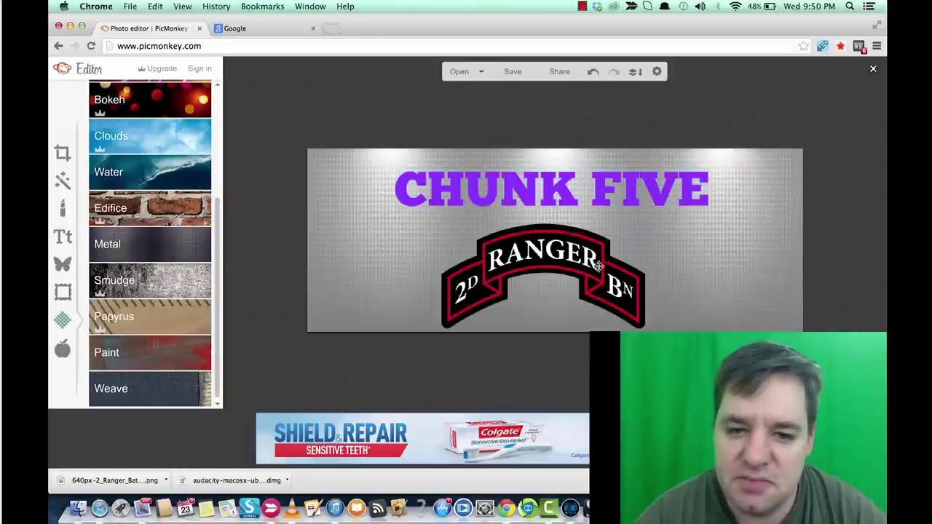
{"action": "left_click", "coordinate": [561, 262]}
{"action": "left_click", "coordinate": [364, 244]}
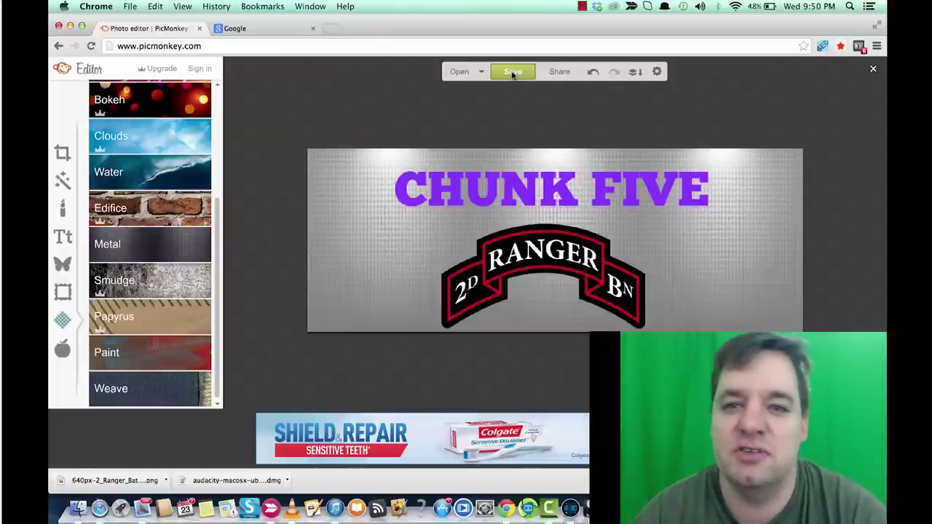
- Rename the cover file from Untitled to CHUNKFIVE in the save options
{"action": "left_click", "coordinate": [512, 73]}
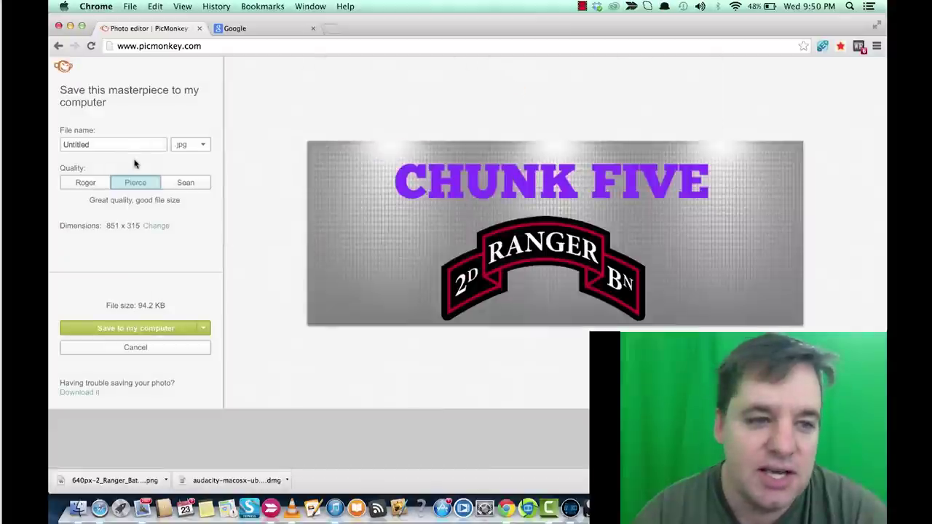
{"action": "left_click", "coordinate": [123, 148]}
{"action": "type", "text": "CHUNK"}
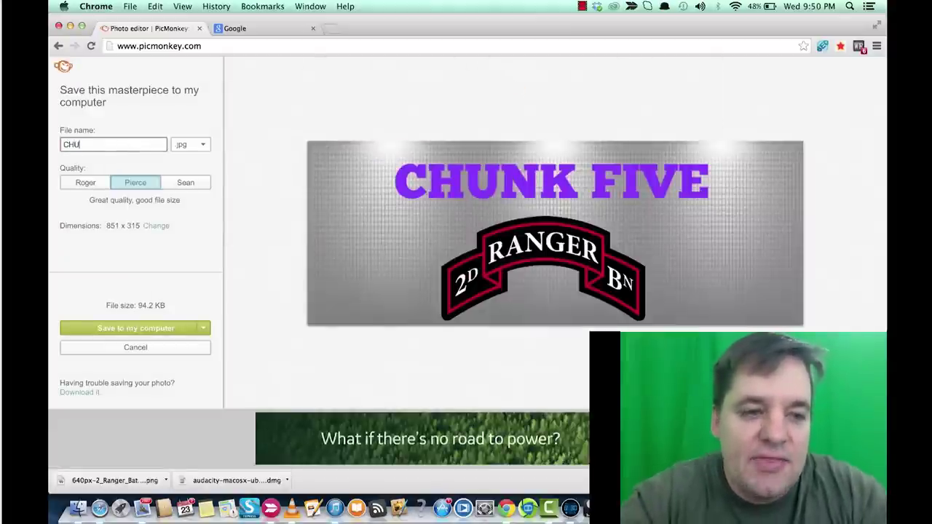
{"action": "type", "text": "F"}
{"action": "key", "text": "BackSpace"}
{"action": "key", "text": "BackSpace"}
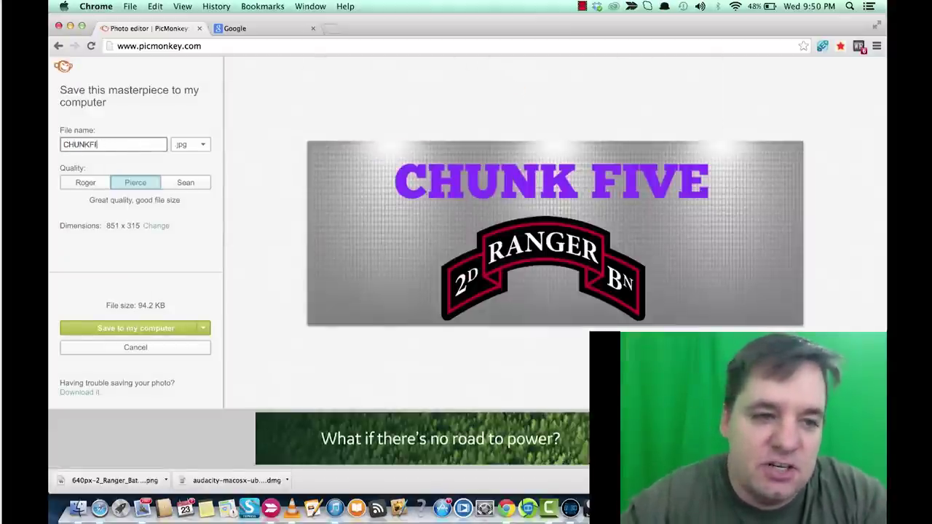
{"action": "type", "text": "VE"}
- Save CHUNKFIVE to the computer inside the Desktop images folder
{"action": "left_click", "coordinate": [135, 328]}
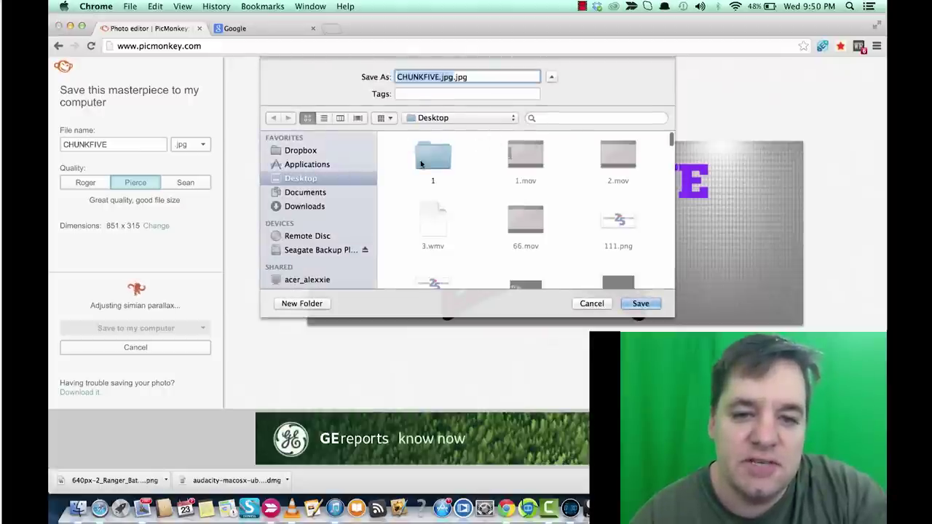
{"action": "double_click", "coordinate": [423, 163]}
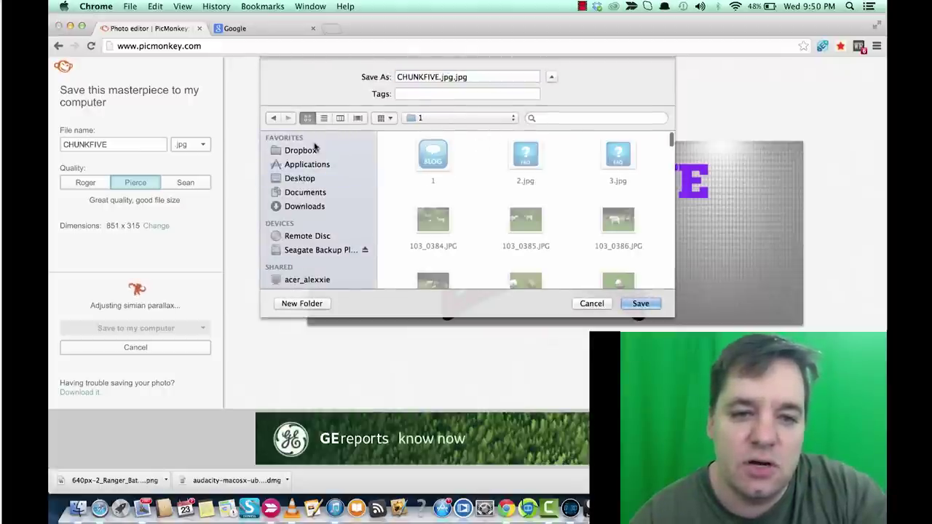
{"action": "left_click", "coordinate": [275, 118]}
{"action": "scroll", "coordinate": [607, 251], "scroll_direction": "down", "scroll_amount": 3}
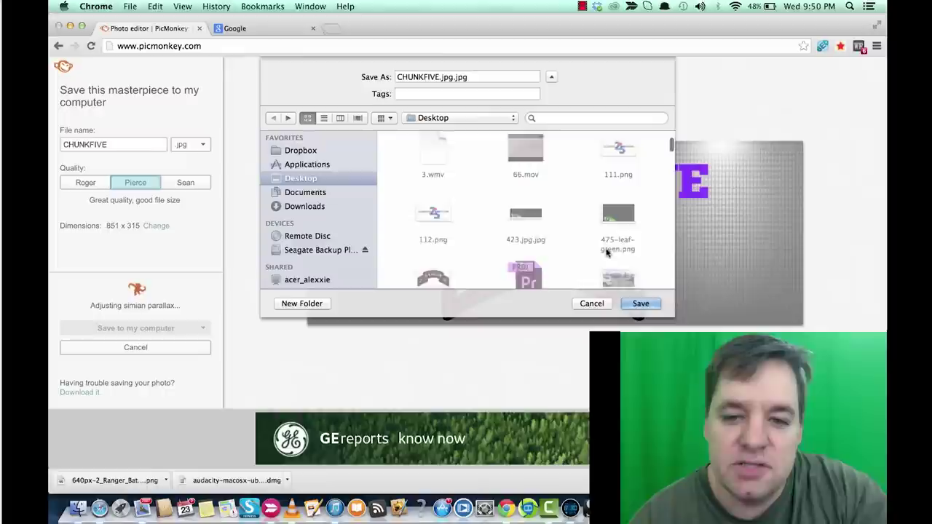
{"action": "scroll", "coordinate": [607, 251], "scroll_direction": "down", "scroll_amount": 3}
{"action": "scroll", "coordinate": [607, 251], "scroll_direction": "down", "scroll_amount": 3}
{"action": "scroll", "coordinate": [606, 251], "scroll_direction": "down", "scroll_amount": 3}
{"action": "scroll", "coordinate": [607, 252], "scroll_direction": "down", "scroll_amount": 3}
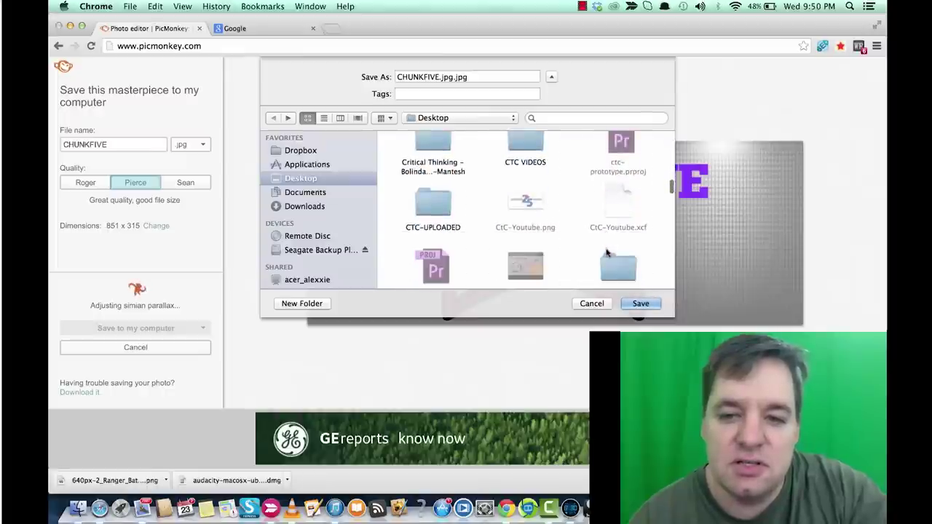
{"action": "scroll", "coordinate": [607, 251], "scroll_direction": "down", "scroll_amount": 3}
{"action": "scroll", "coordinate": [606, 251], "scroll_direction": "down", "scroll_amount": 2}
{"action": "scroll", "coordinate": [607, 251], "scroll_direction": "down", "scroll_amount": 3}
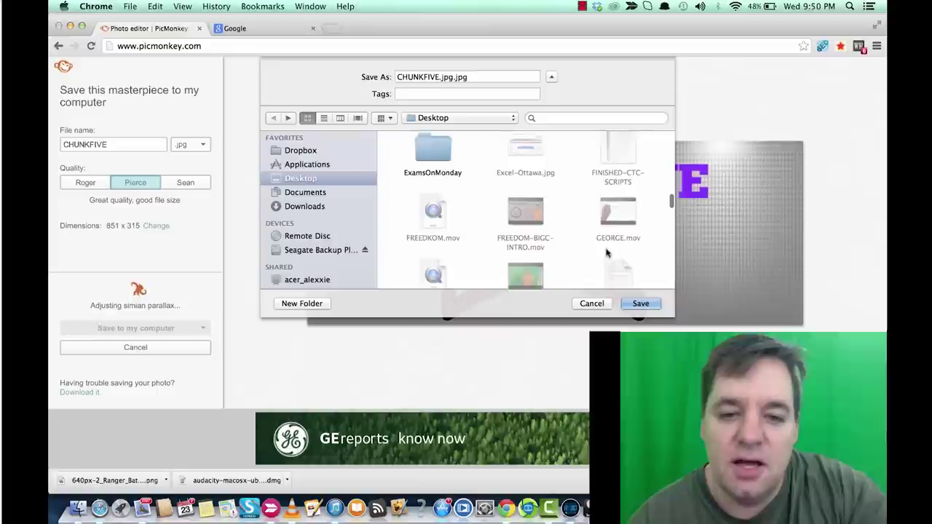
{"action": "scroll", "coordinate": [606, 252], "scroll_direction": "down", "scroll_amount": 3}
{"action": "scroll", "coordinate": [604, 251], "scroll_direction": "down", "scroll_amount": 3}
{"action": "scroll", "coordinate": [603, 251], "scroll_direction": "down", "scroll_amount": 1}
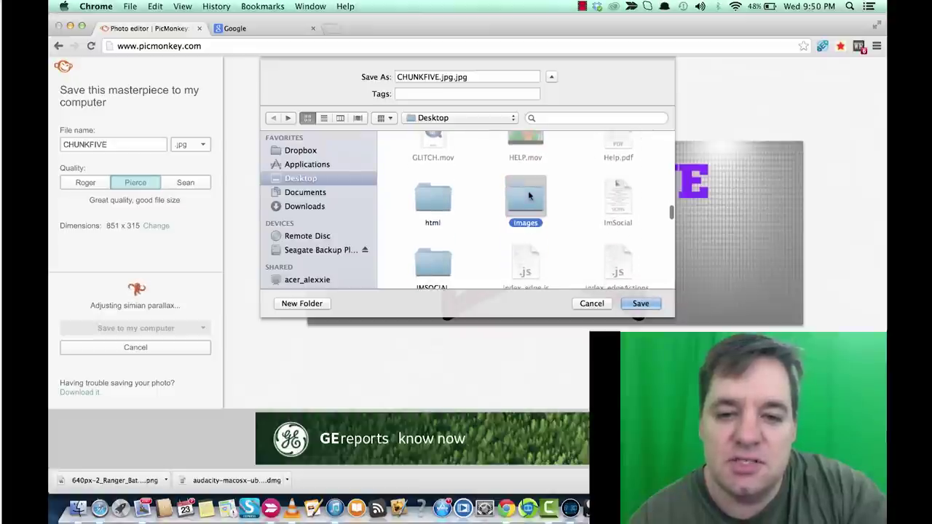
{"action": "double_click", "coordinate": [526, 198]}
{"action": "left_click", "coordinate": [639, 304]}
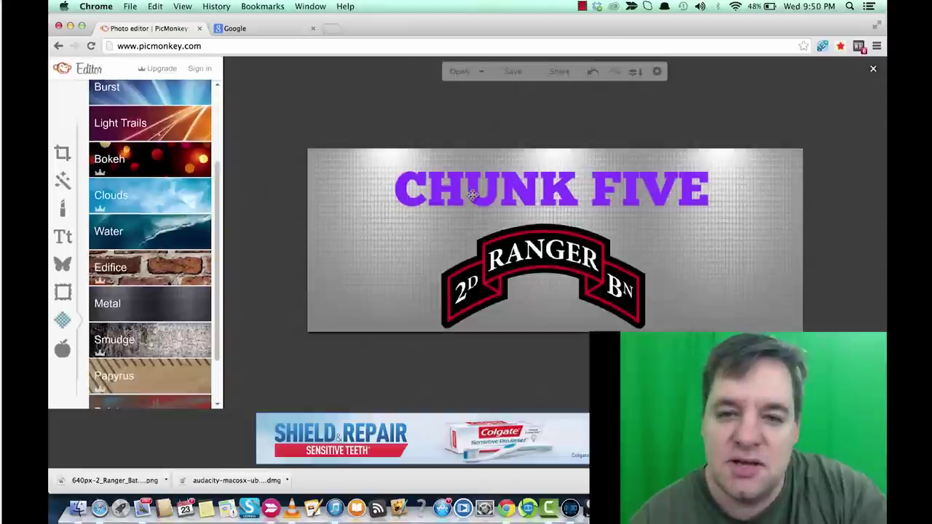
- Go to Facebook from the Google tab and open the Big C page
{"action": "left_click", "coordinate": [251, 28]}
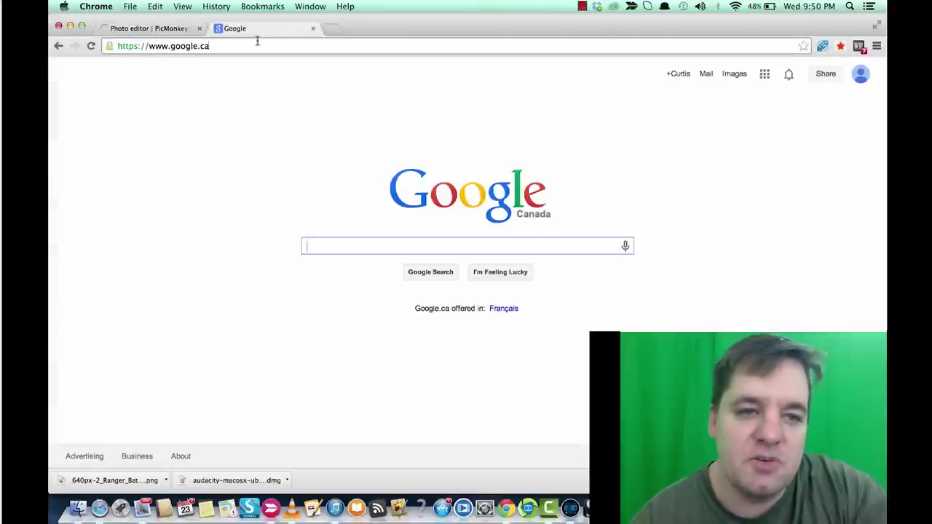
{"action": "left_click", "coordinate": [257, 45]}
{"action": "type", "text": "facebook"}
{"action": "key", "text": "Return"}
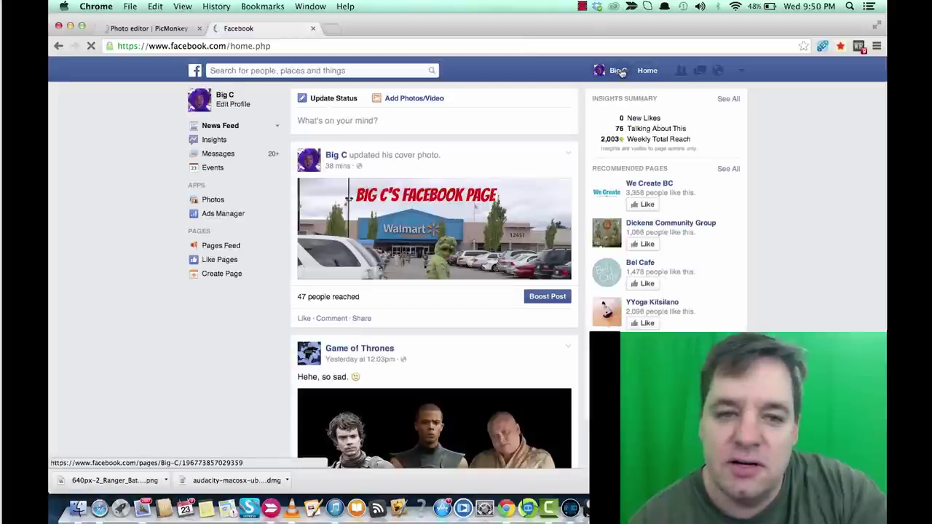
{"action": "left_click", "coordinate": [618, 70]}
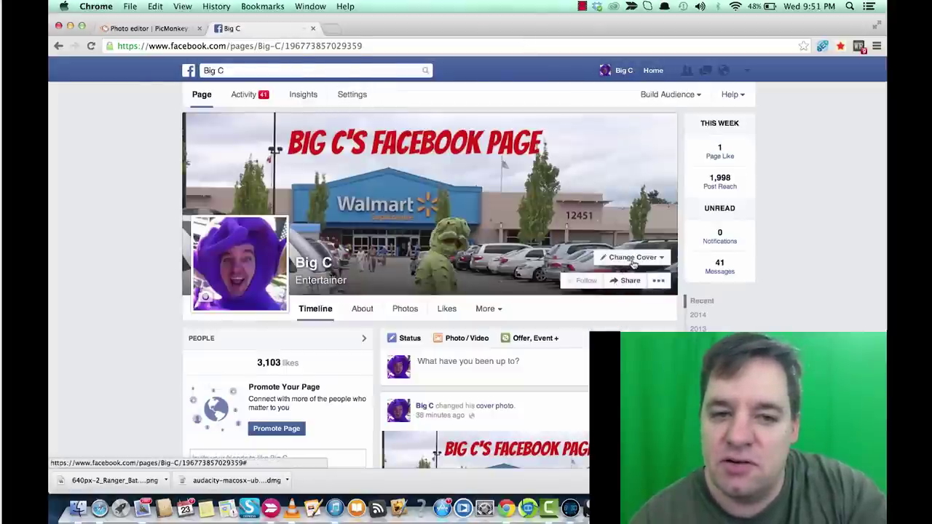
- Upload CHUNKFIVE.jpg from the images folder as the Big C page's new cover photo
{"action": "left_click", "coordinate": [633, 259]}
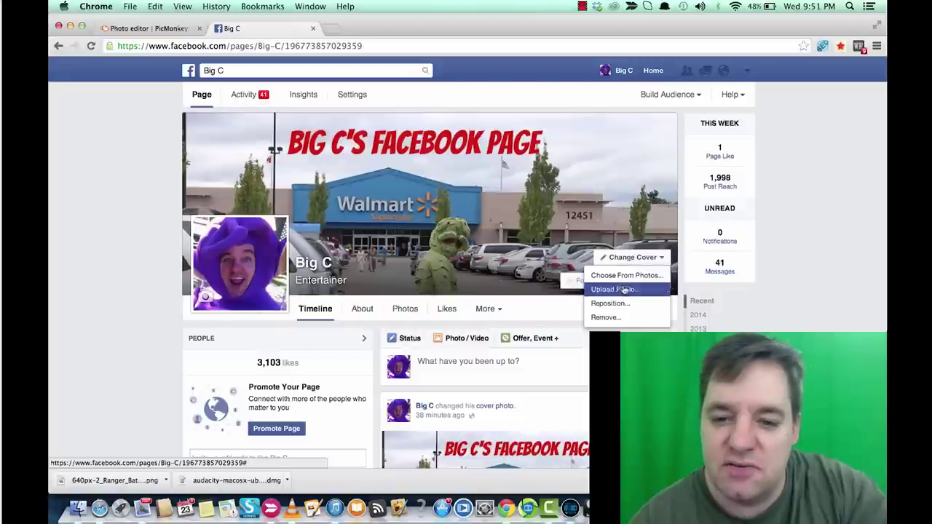
{"action": "left_click", "coordinate": [624, 291]}
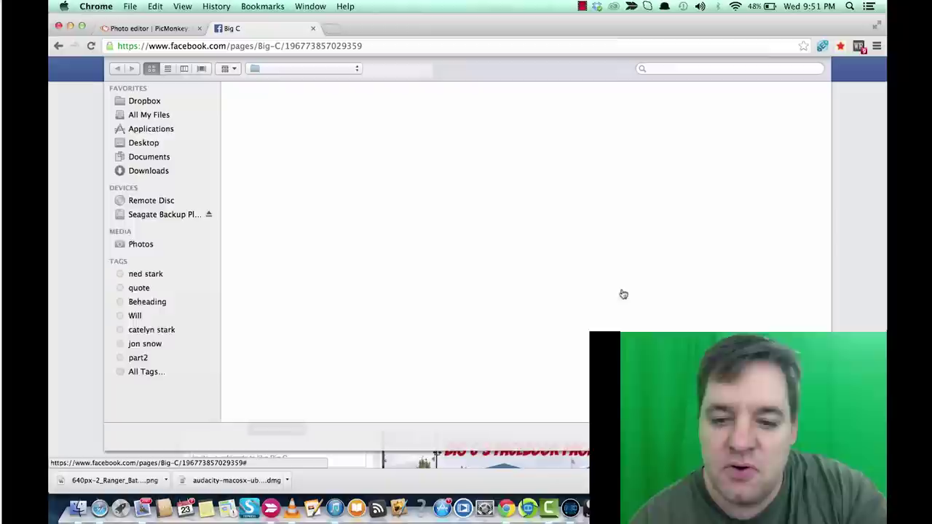
{"action": "scroll", "coordinate": [430, 243], "scroll_direction": "down", "scroll_amount": 1}
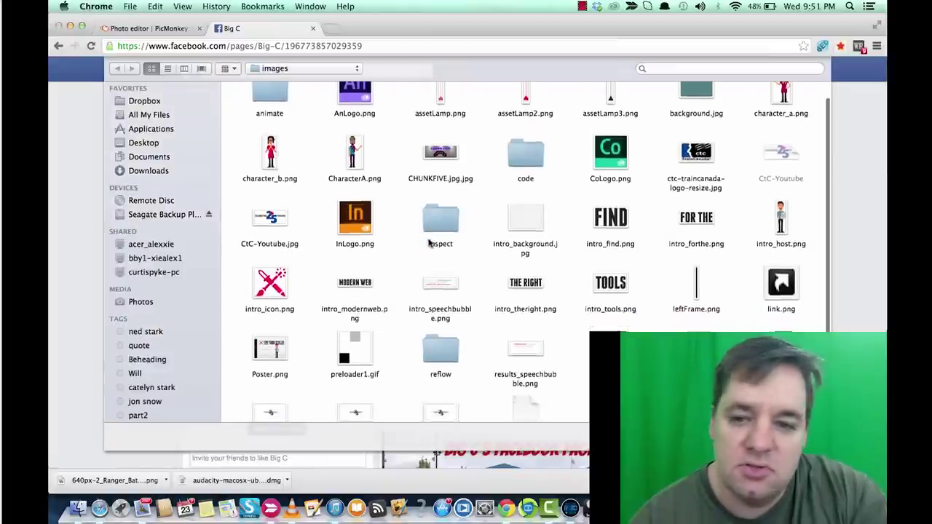
{"action": "left_click", "coordinate": [442, 164]}
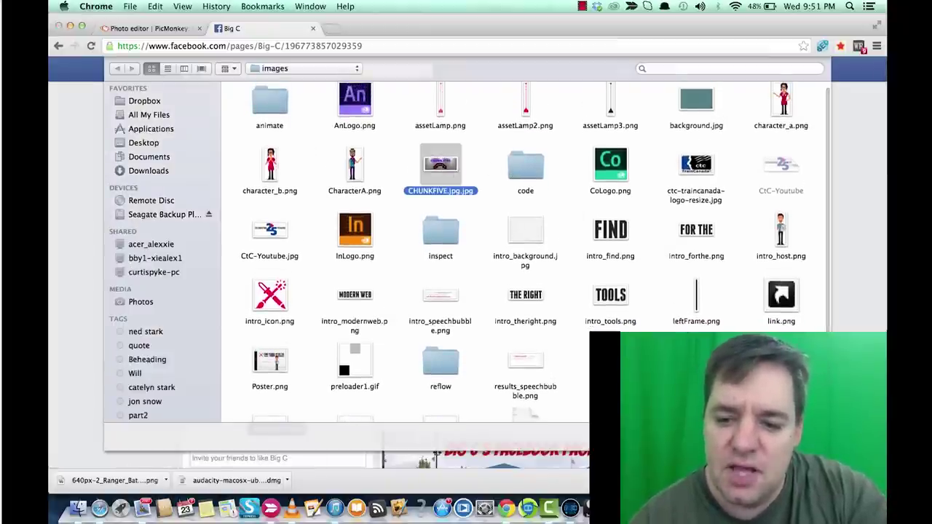
{"action": "key", "text": "Return"}
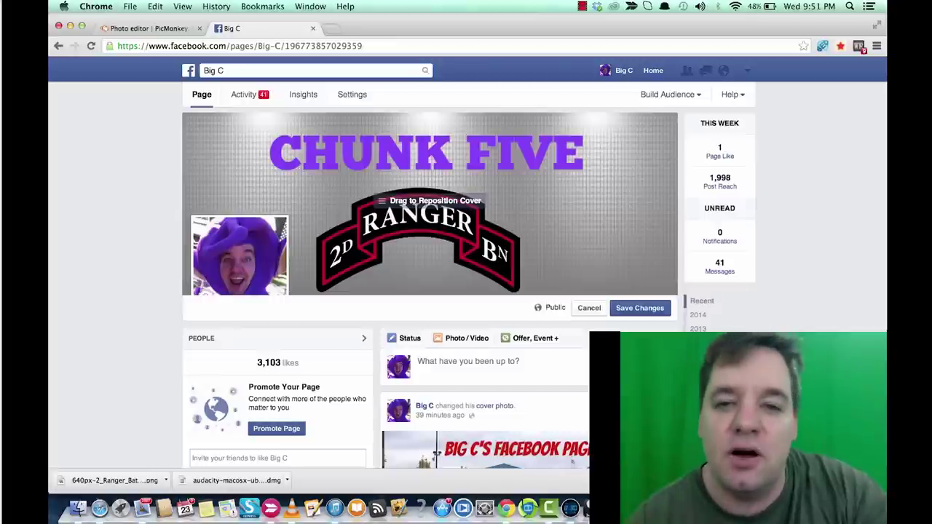
{"action": "key", "text": "super+alt+2"}
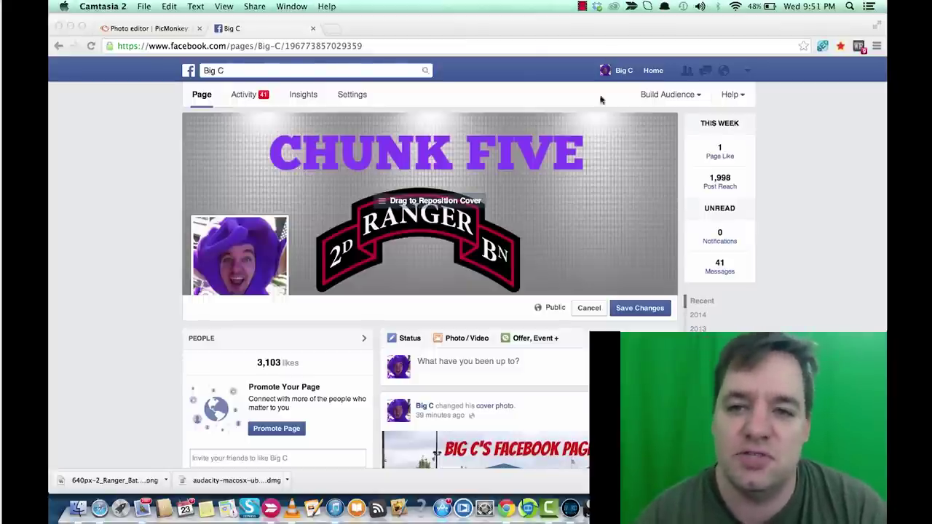
{"action": "left_click", "coordinate": [582, 7]}
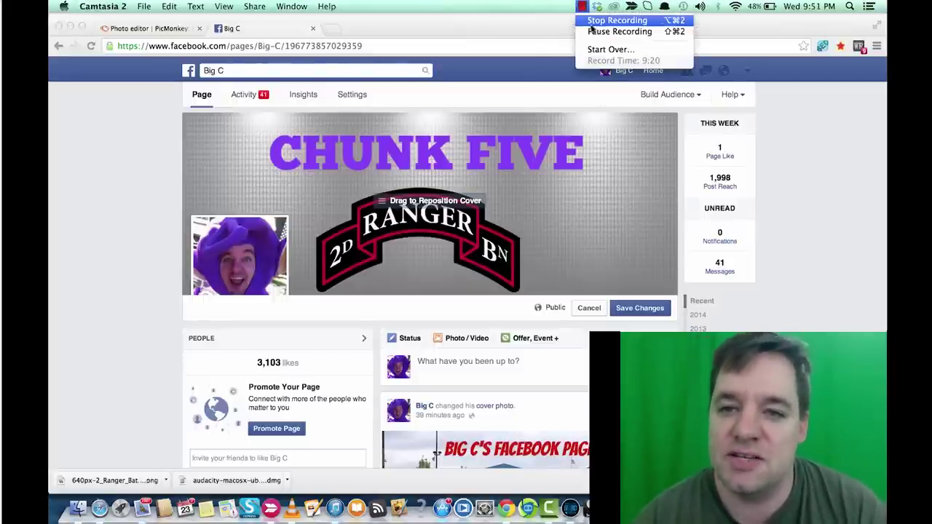